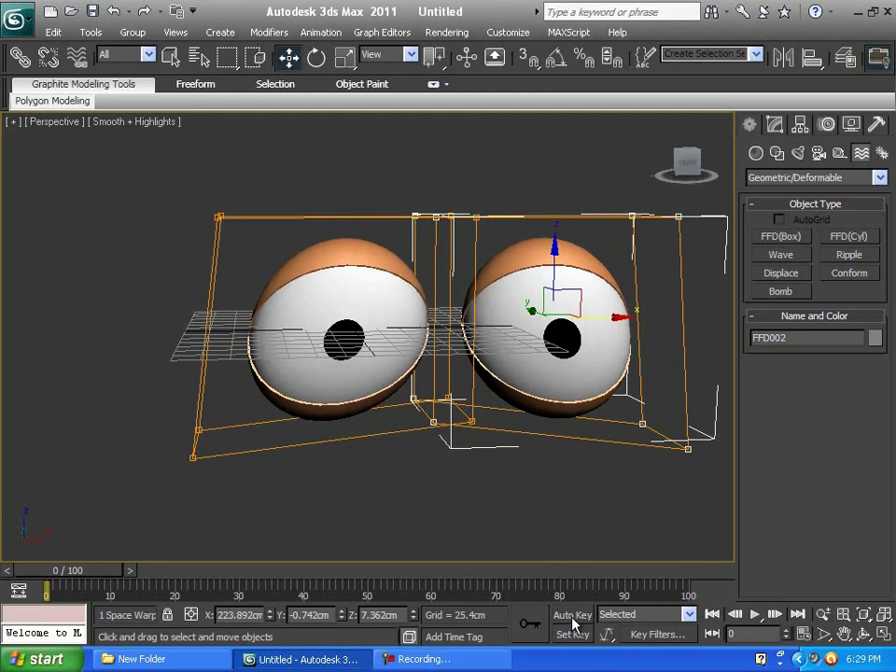
# Step: Turn on Auto Key recording and switch from the perspective view to the four-viewport layout
pyautogui.moveTo(507, 431); pyautogui.dragTo(483, 406)
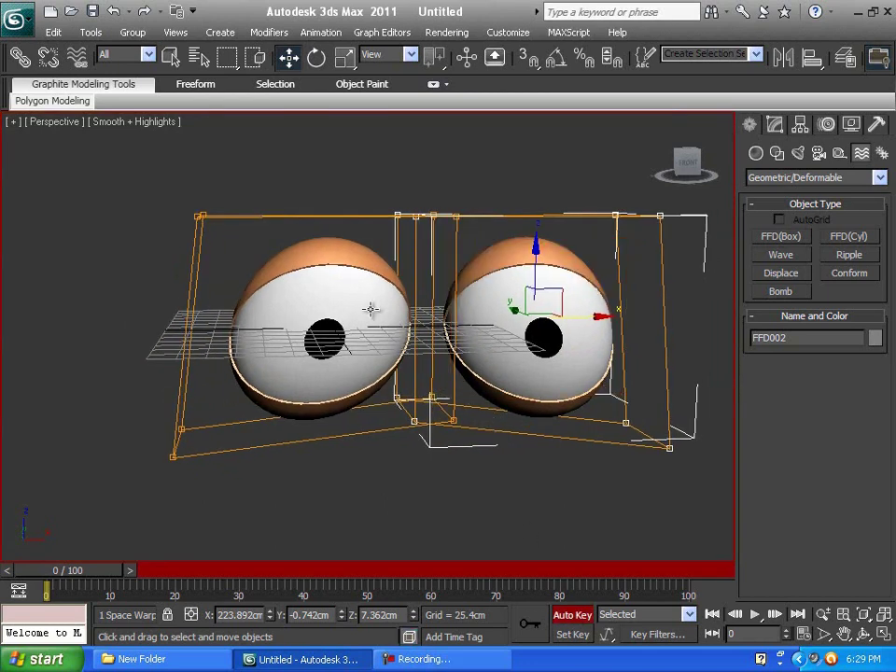
pyautogui.click(884, 635)
pyautogui.click(552, 261)
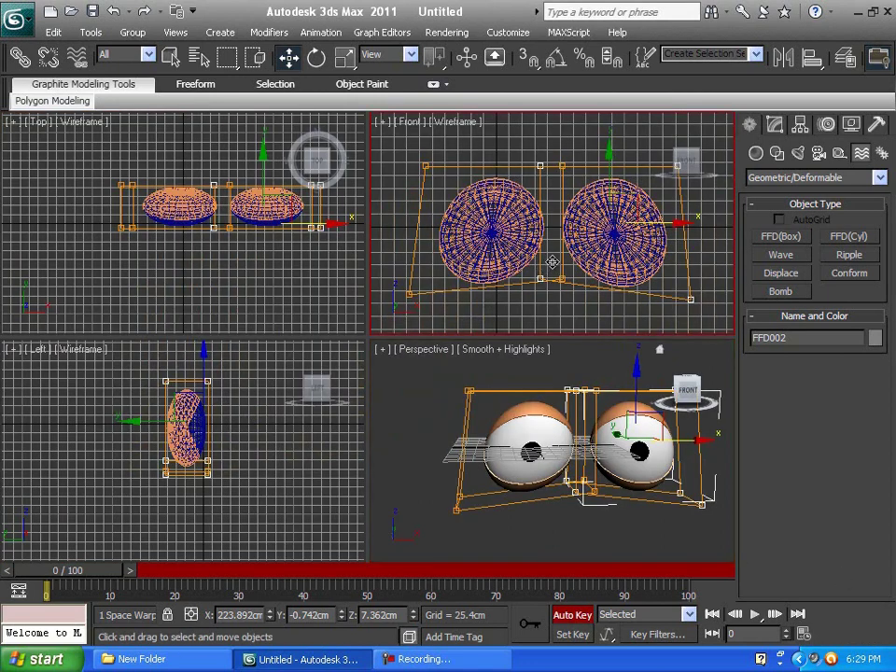
# Step: Select the left eye's FFD box space warp and open its control points for editing
pyautogui.moveTo(437, 217); pyautogui.dragTo(446, 226, button='middle')
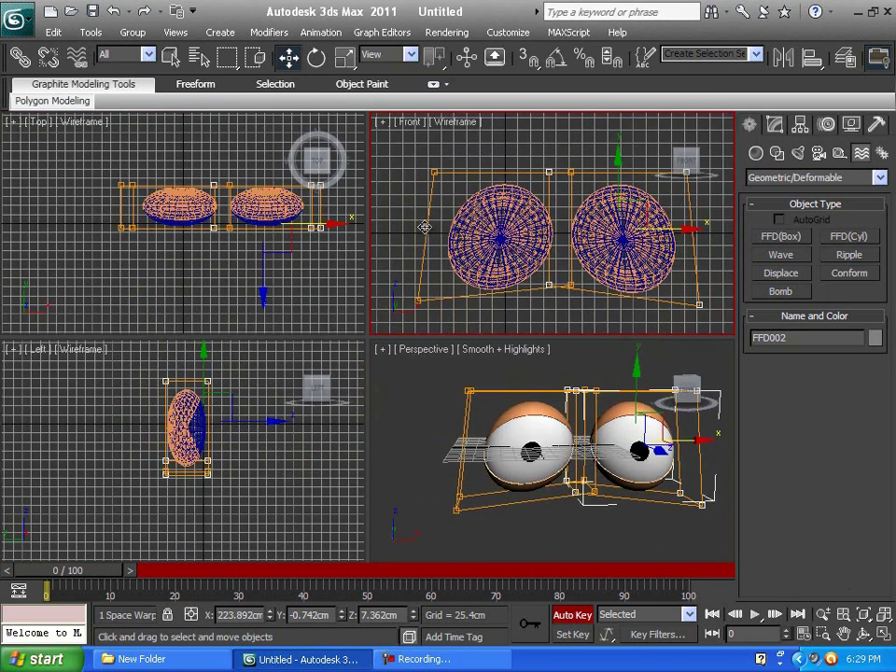
pyautogui.click(424, 227)
pyautogui.click(775, 124)
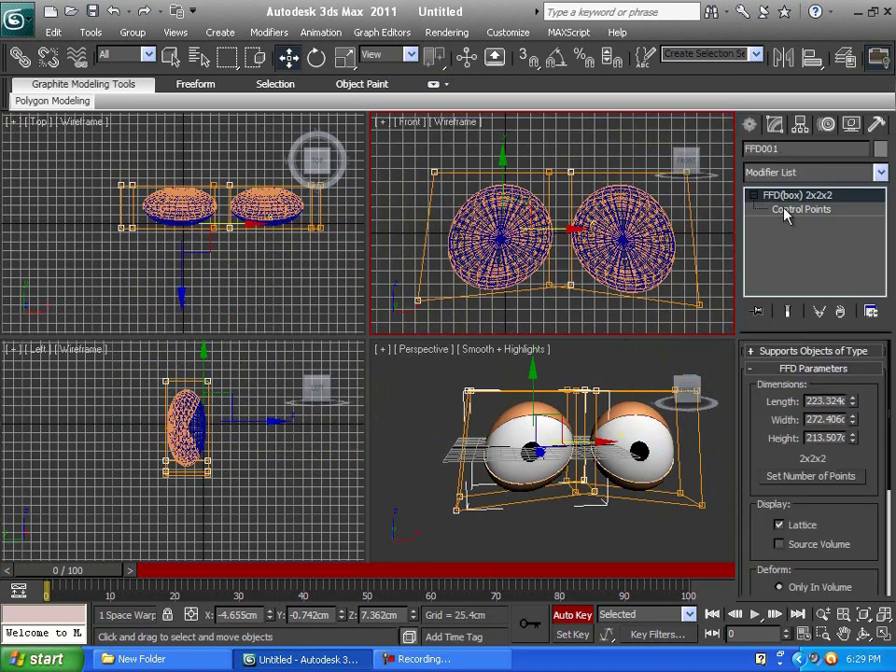
pyautogui.click(779, 211)
pyautogui.click(780, 213)
pyautogui.click(779, 213)
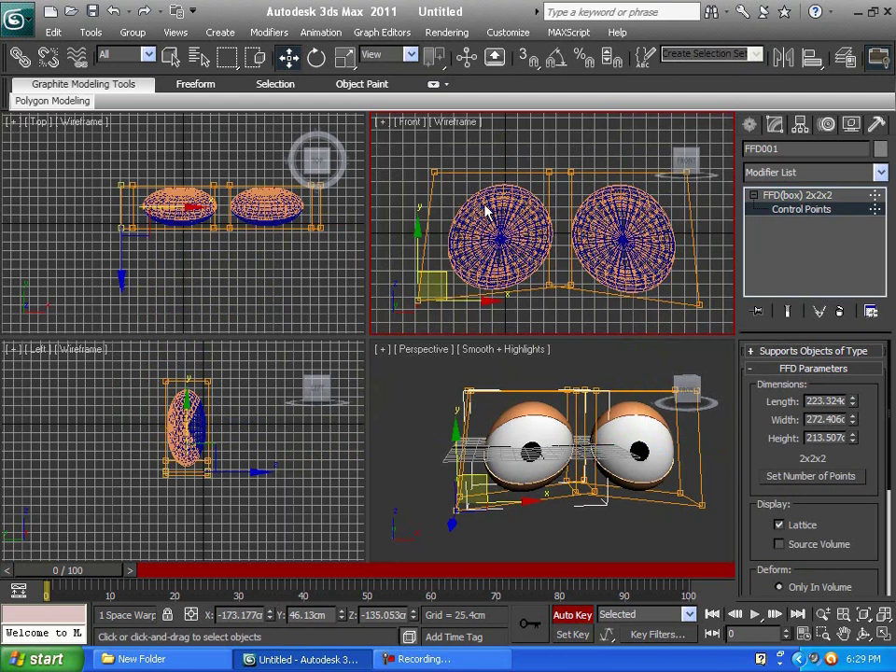
# Step: Select all the upper control points of the left eye's FFD box lattice
pyautogui.moveTo(409, 147); pyautogui.dragTo(558, 188)
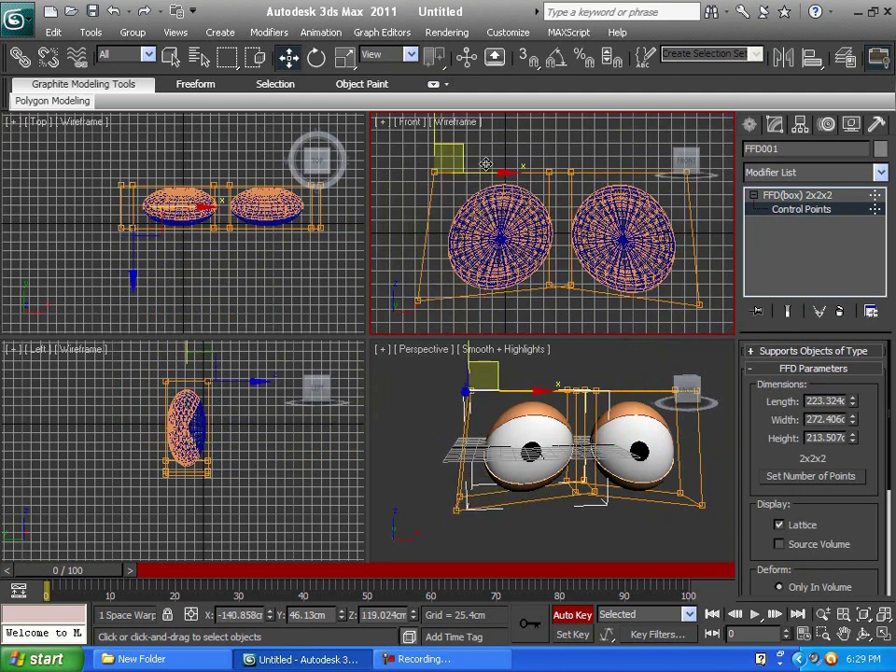
pyautogui.moveTo(409, 146); pyautogui.dragTo(569, 193)
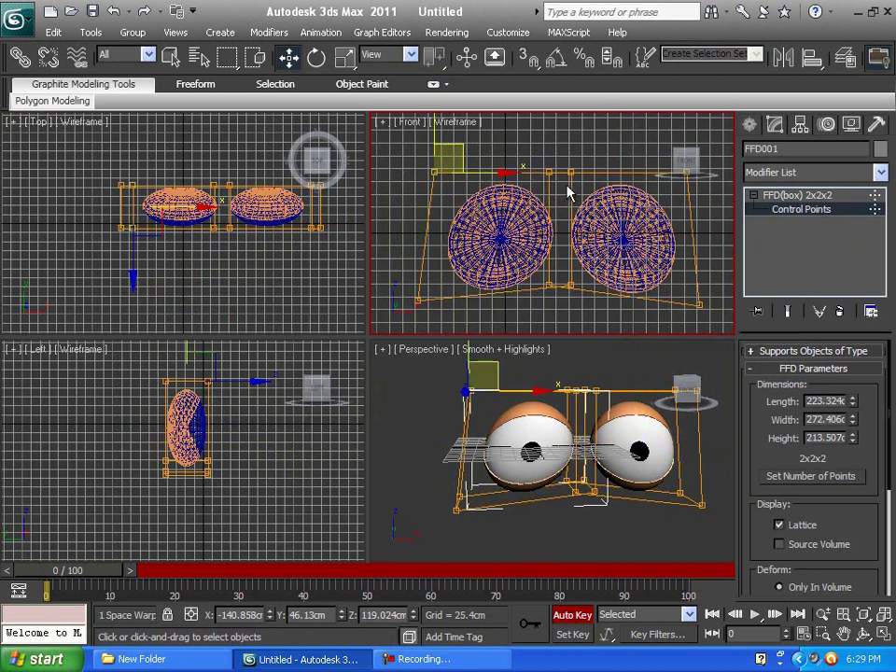
pyautogui.click(441, 123)
pyautogui.click(422, 147)
pyautogui.click(451, 154)
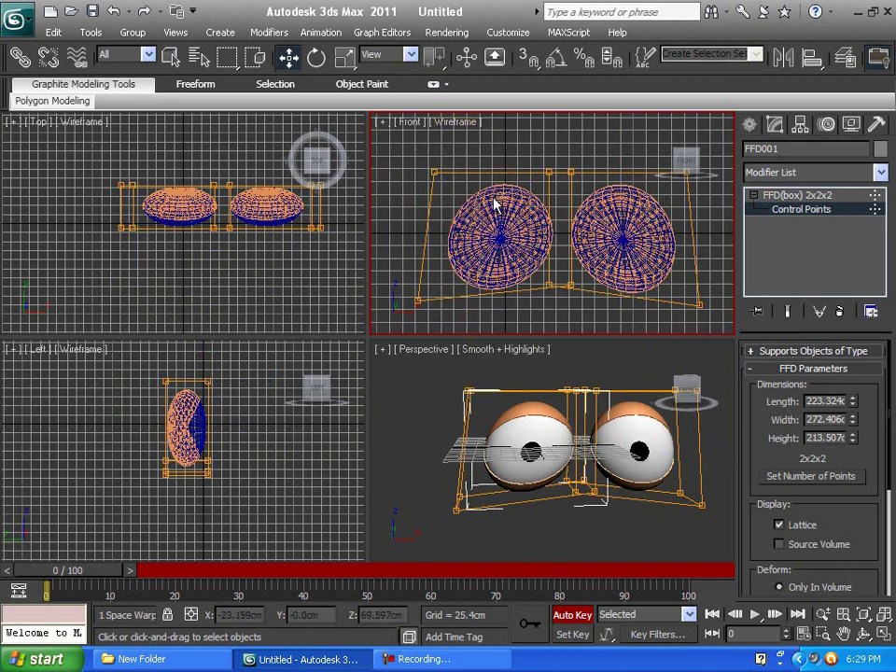
pyautogui.moveTo(492, 206); pyautogui.dragTo(498, 210, button='middle')
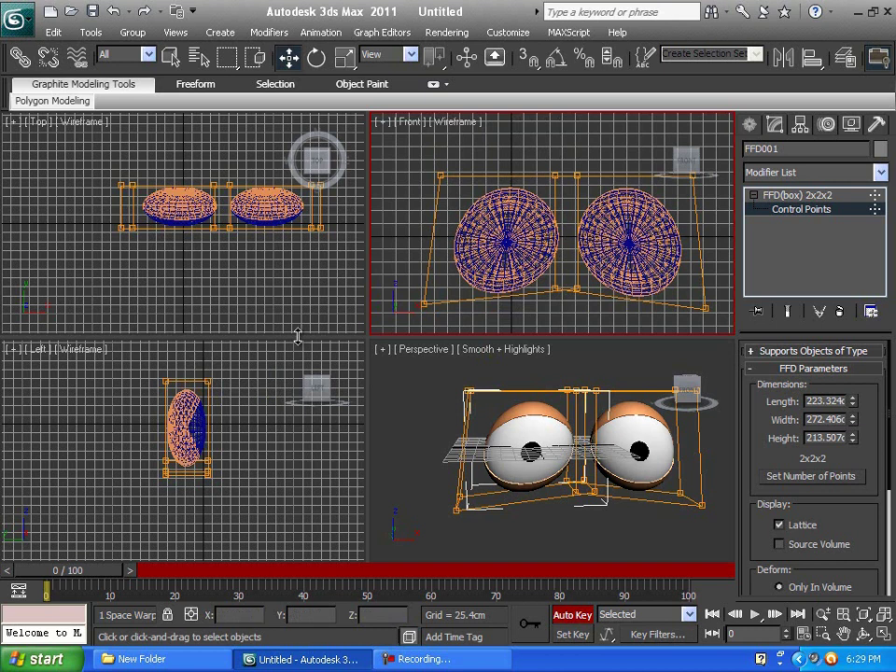
pyautogui.moveTo(230, 392); pyautogui.dragTo(130, 366)
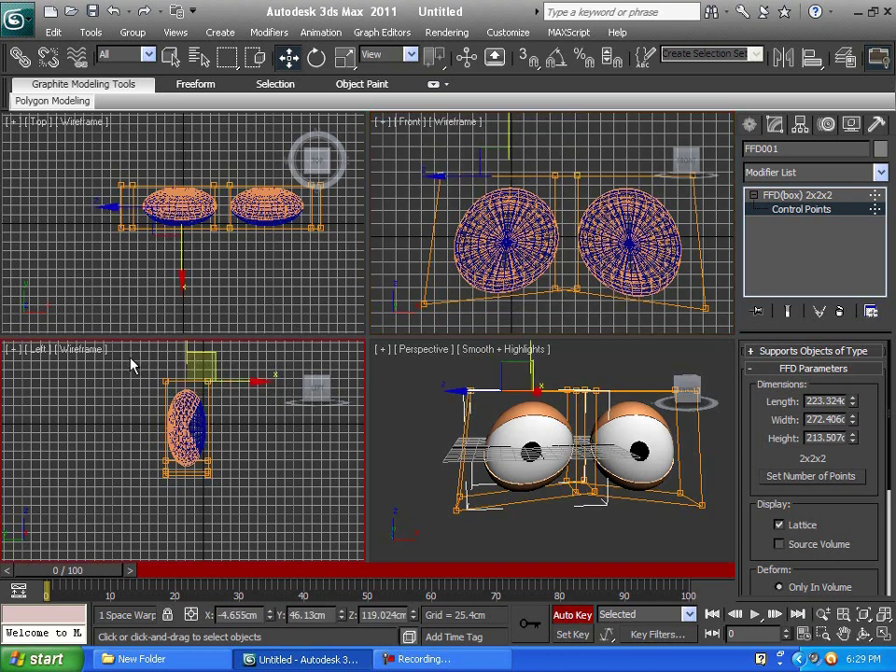
pyautogui.rightClick(527, 162)
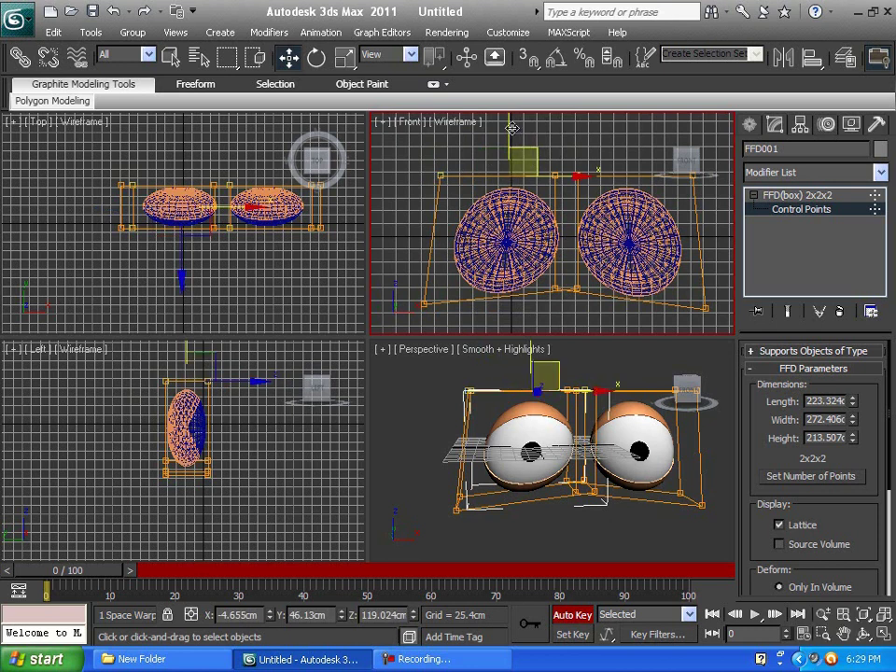
pyautogui.moveTo(512, 128); pyautogui.dragTo(511, 165)
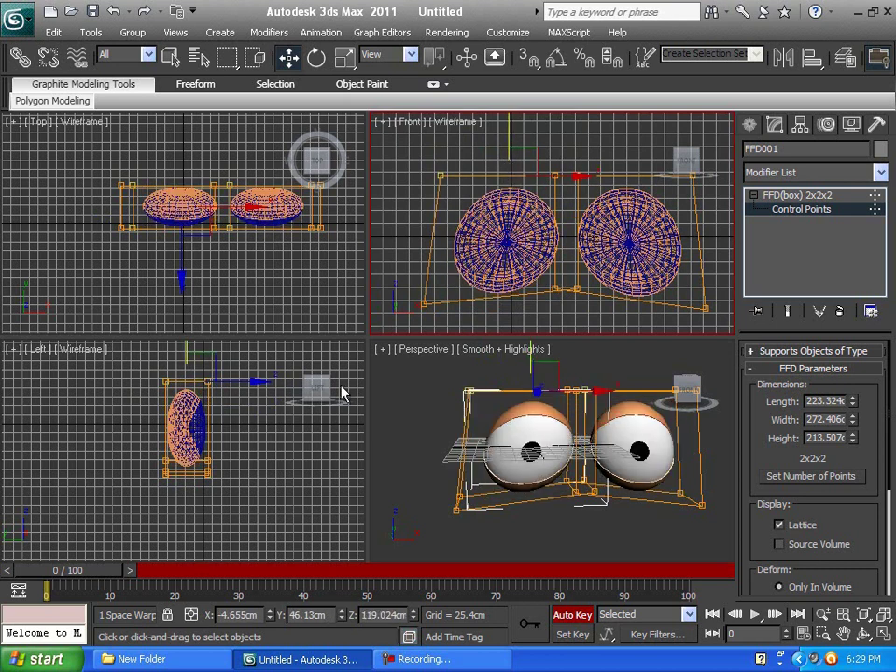
# Step: At frame 10, lower the left lattice's upper control points to a Z of about 42.3 cm to squash the eye
pyautogui.moveTo(101, 577); pyautogui.dragTo(154, 578)
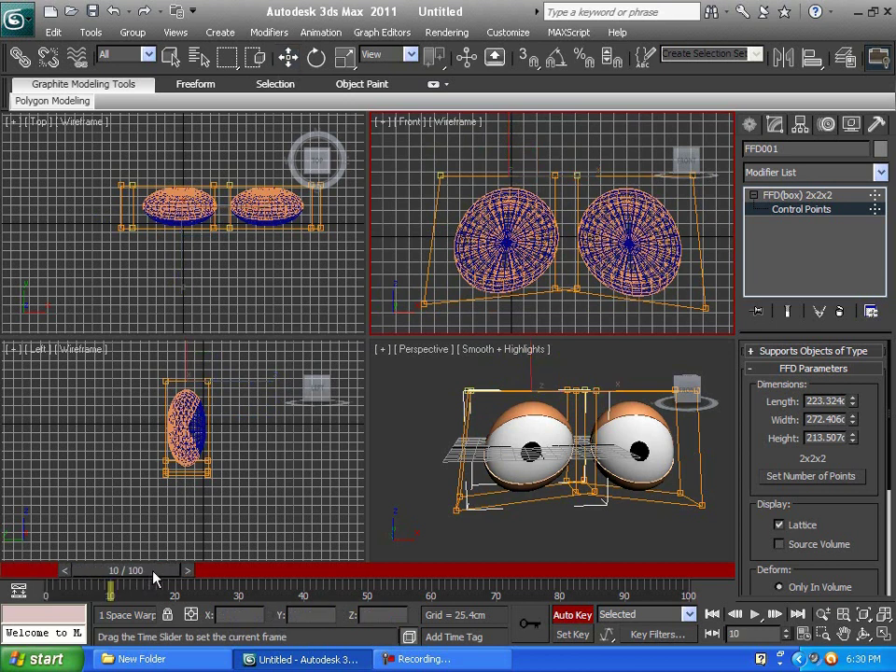
pyautogui.press('w')
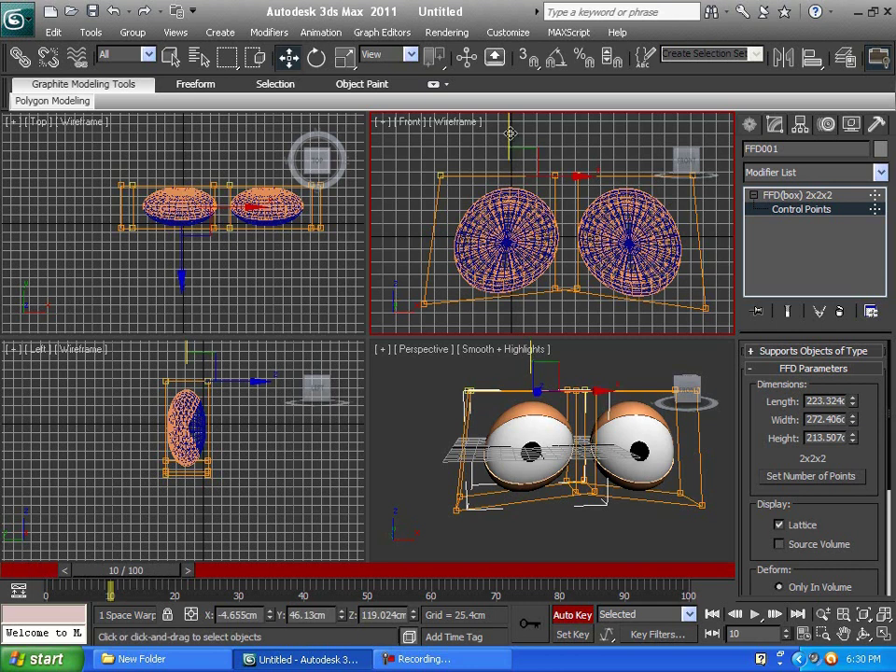
pyautogui.moveTo(511, 134); pyautogui.dragTo(511, 172)
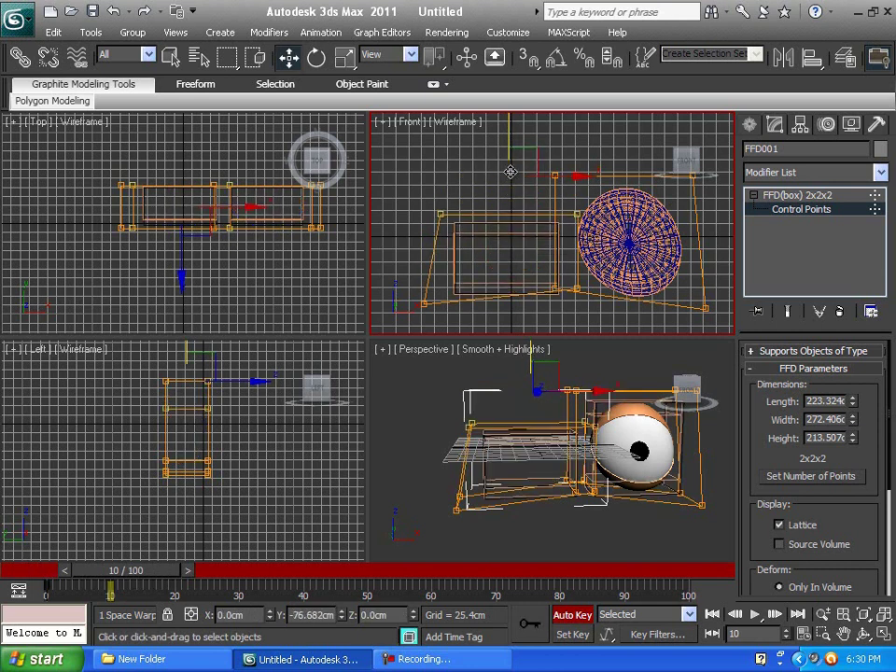
pyautogui.hotkey('ctrl', 'z')
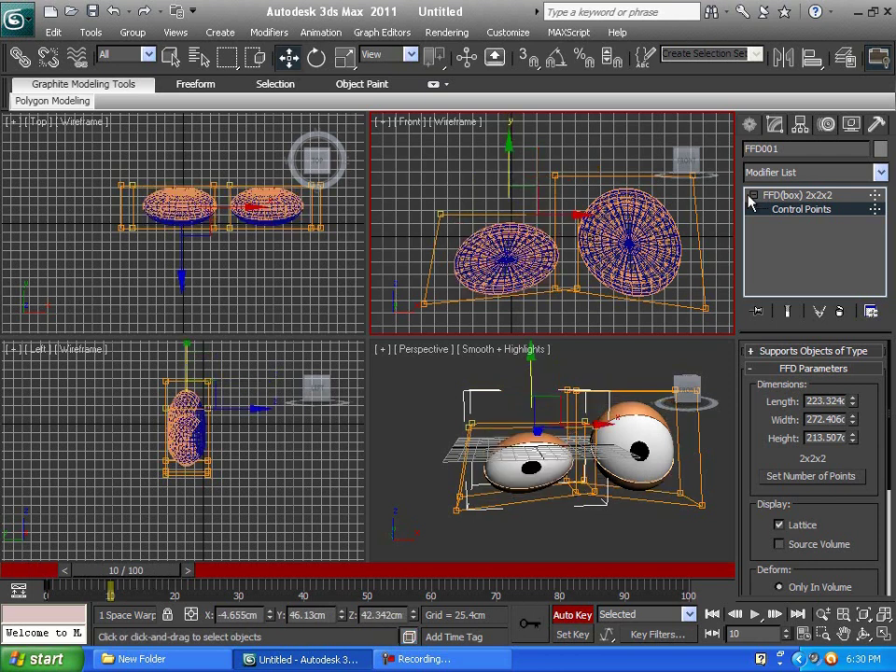
pyautogui.click(749, 124)
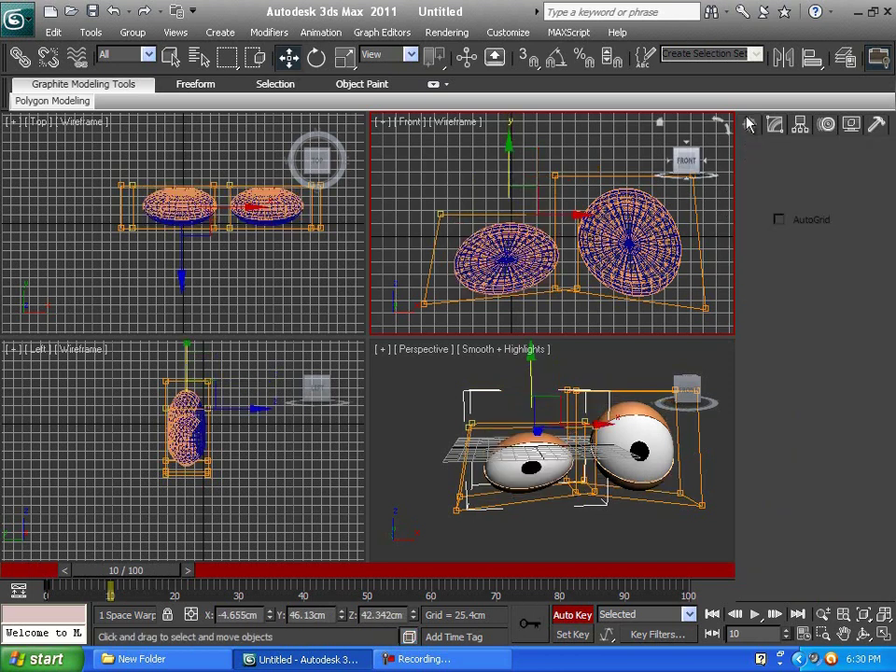
# Step: At frame 10, lower the upper control points of the right eye's FFD box to a Z of about 42.3 cm
pyautogui.moveTo(468, 186); pyautogui.dragTo(411, 179, button='middle')
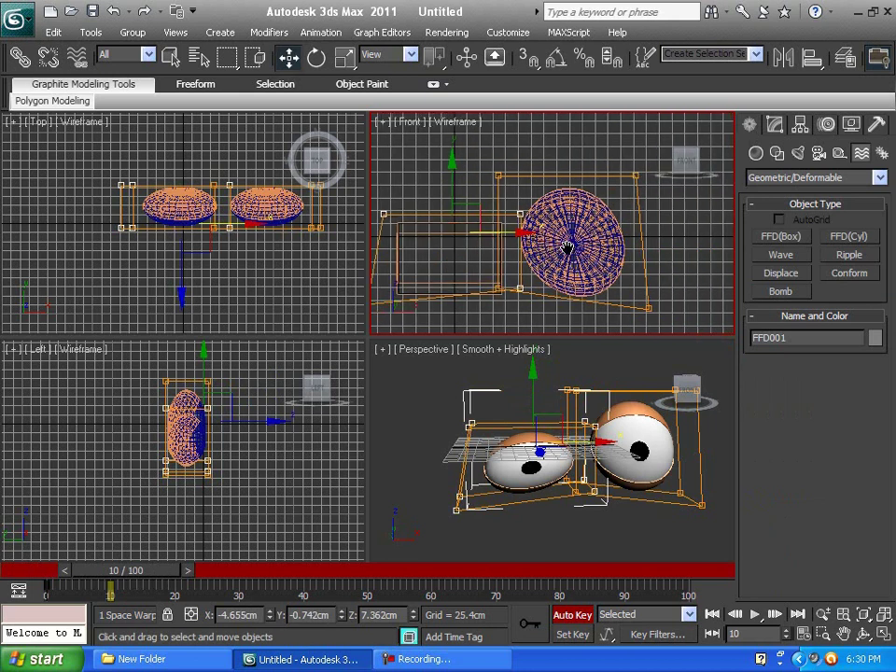
pyautogui.click(515, 166)
pyautogui.click(566, 179)
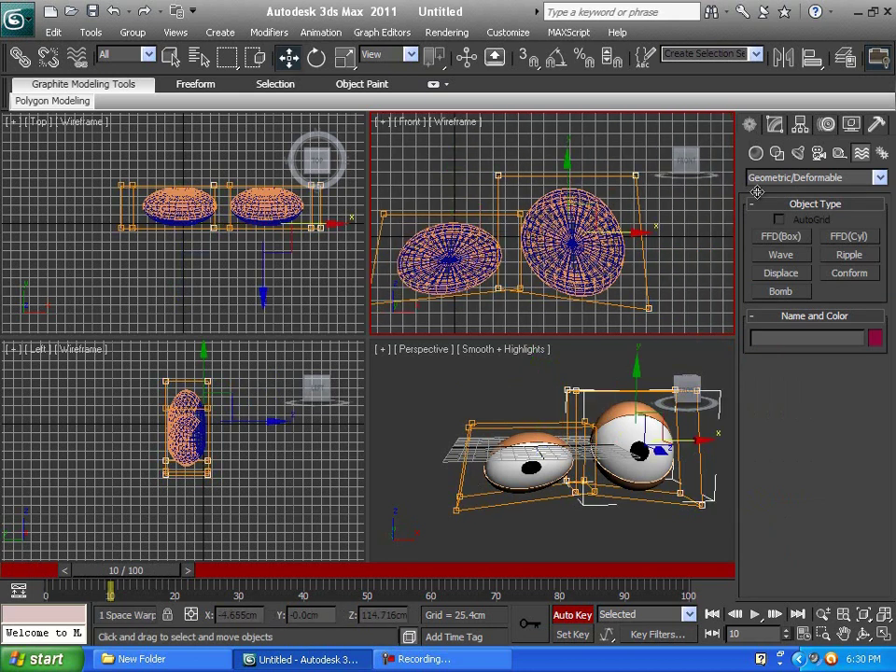
pyautogui.click(774, 124)
pyautogui.click(785, 211)
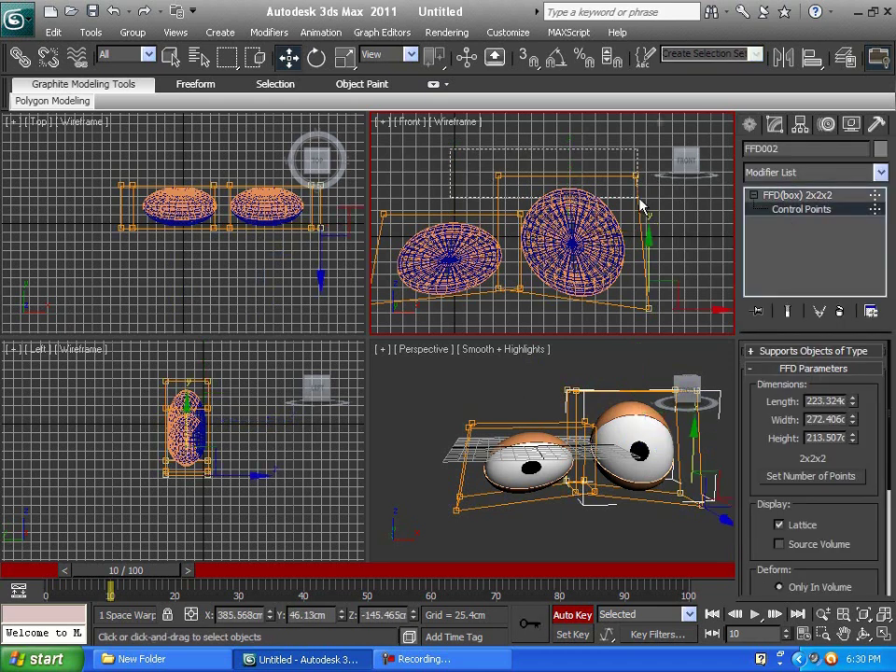
pyautogui.moveTo(653, 202); pyautogui.dragTo(586, 172)
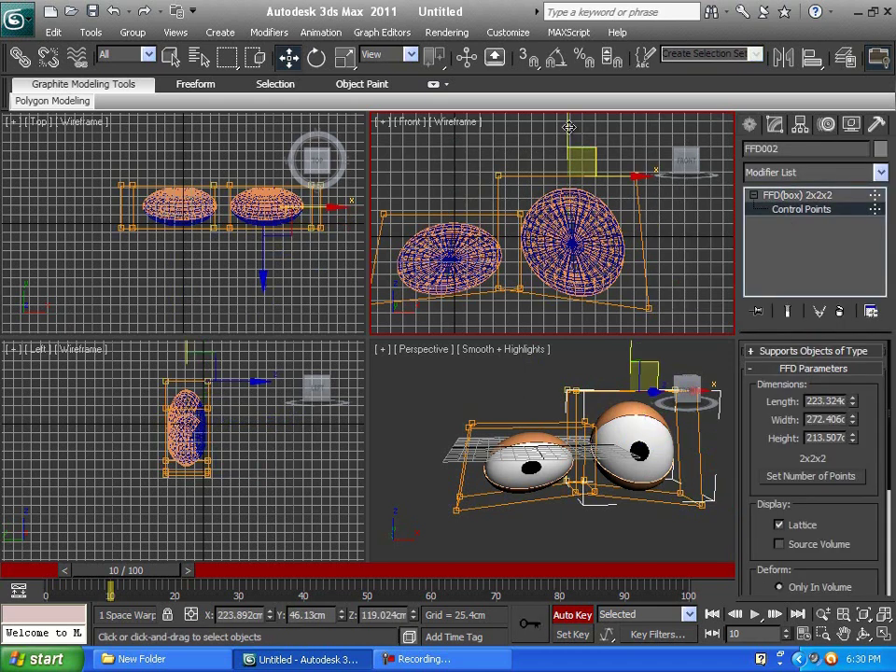
pyautogui.moveTo(568, 133); pyautogui.dragTo(570, 161)
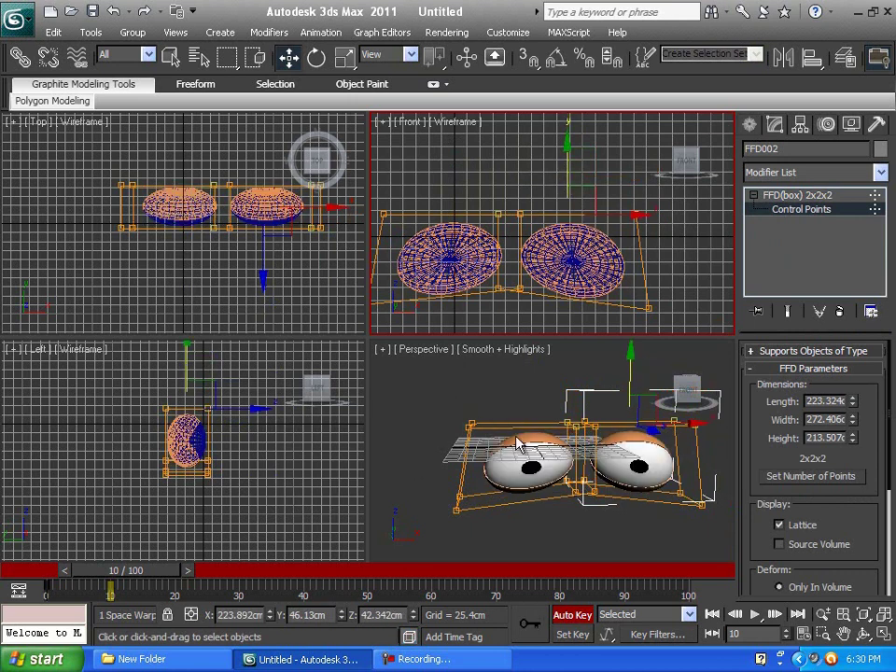
pyautogui.click(751, 127)
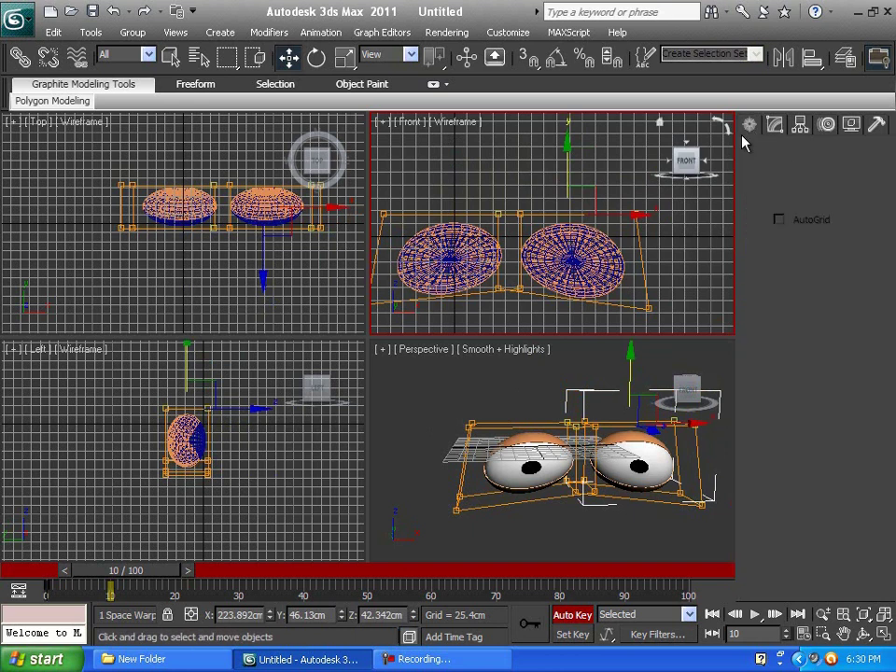
# Step: Rotate the left eye's upper eyelid down over the eyeball at frame 10, to about 46 degrees on X
pyautogui.click(528, 462)
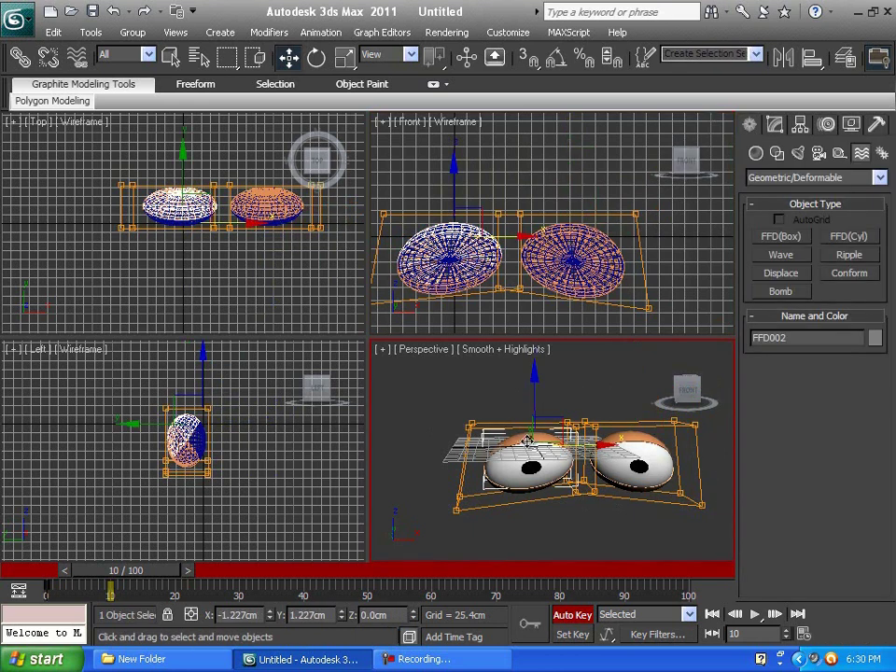
pyautogui.click(317, 58)
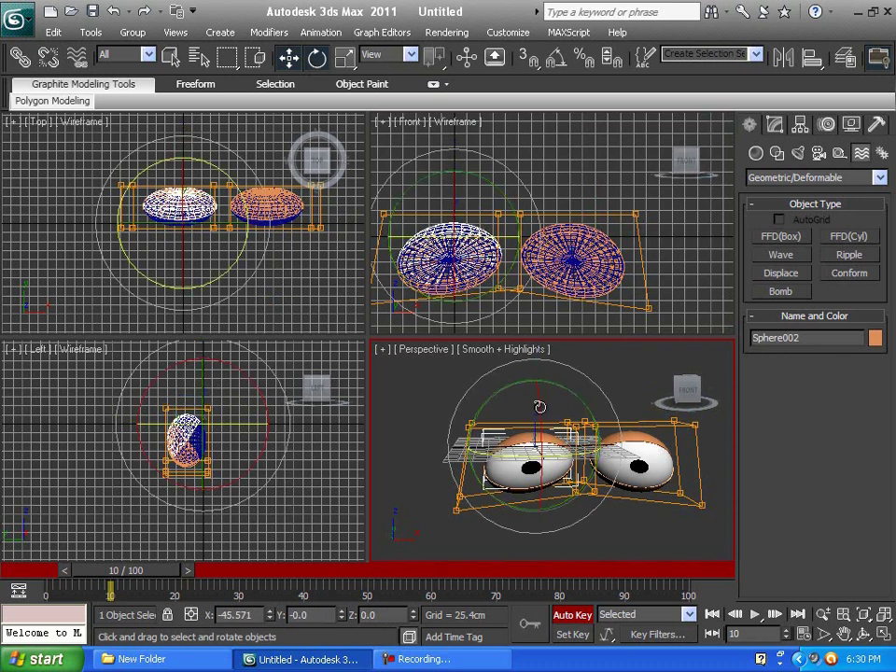
pyautogui.moveTo(539, 414); pyautogui.dragTo(536, 550)
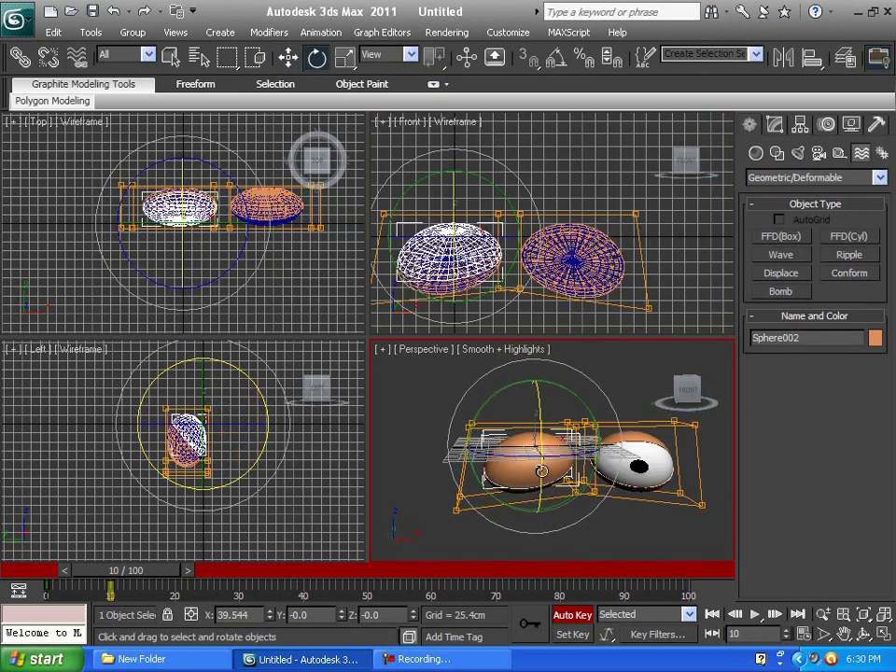
pyautogui.moveTo(538, 487); pyautogui.dragTo(586, 474)
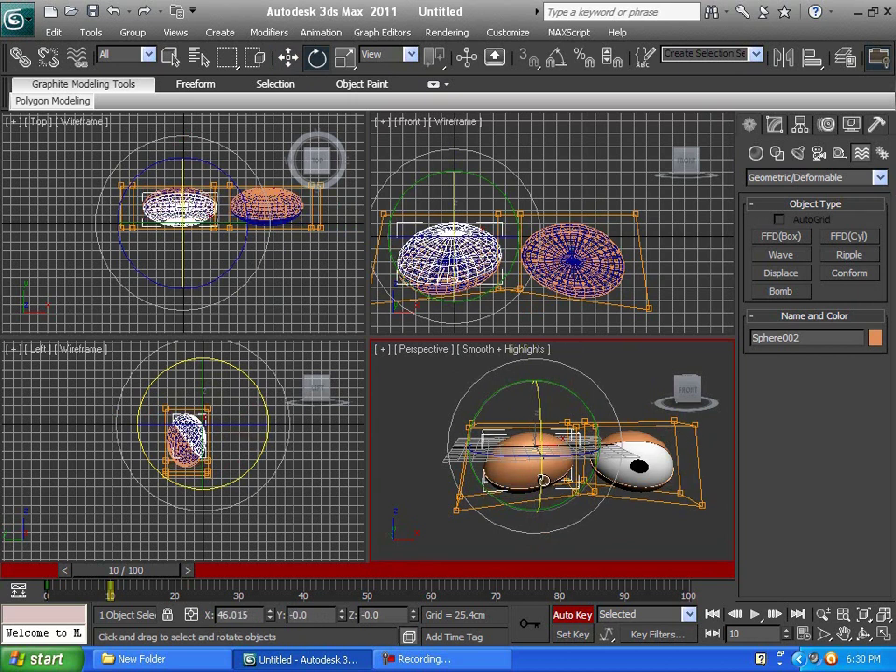
# Step: Rotate the right eye's upper eyelid down over the eyeball at frame 10, to about 54 degrees on X
pyautogui.click(633, 438)
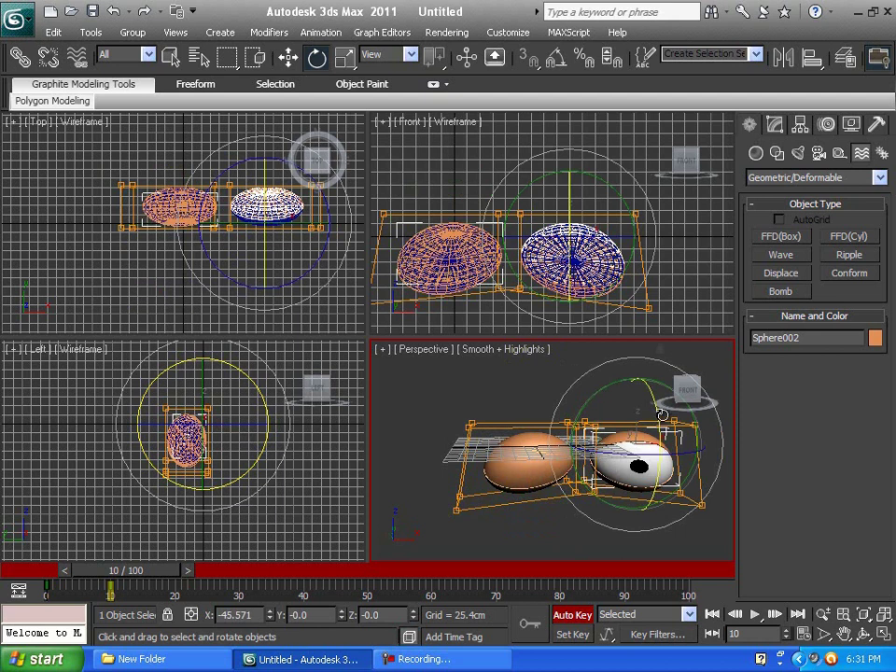
pyautogui.moveTo(657, 430); pyautogui.dragTo(620, 564)
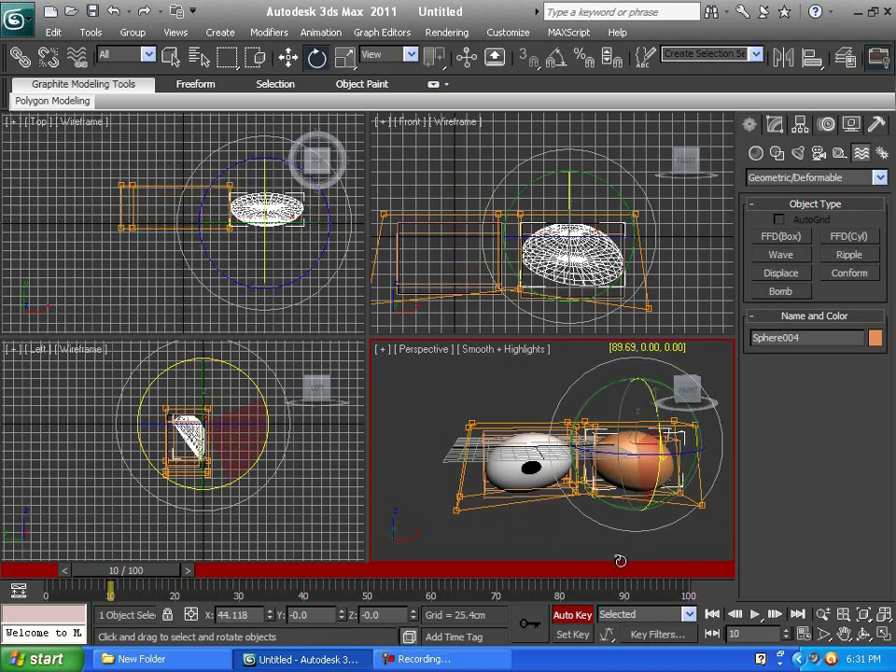
pyautogui.rightClick(620, 564)
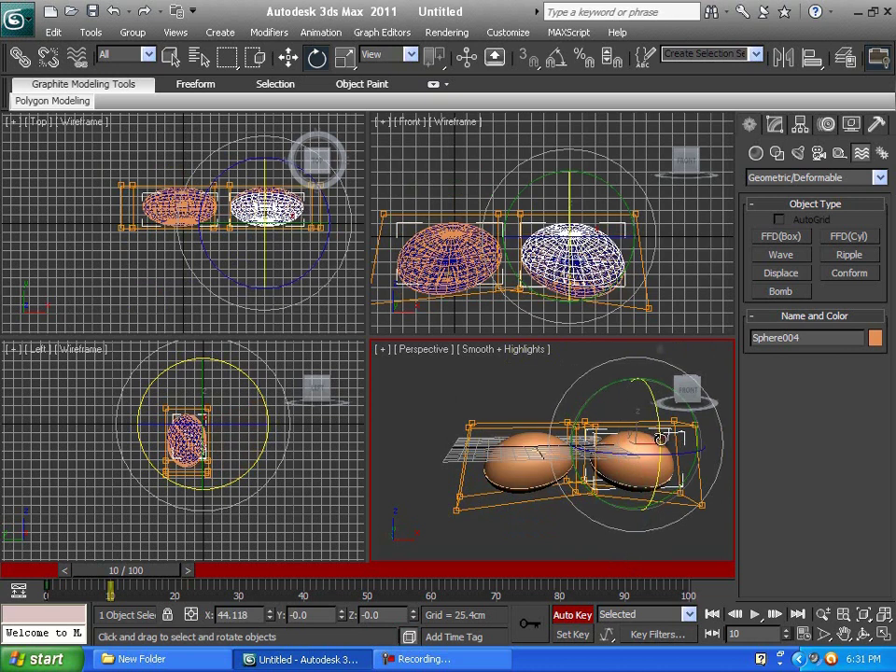
pyautogui.moveTo(660, 439); pyautogui.dragTo(660, 455)
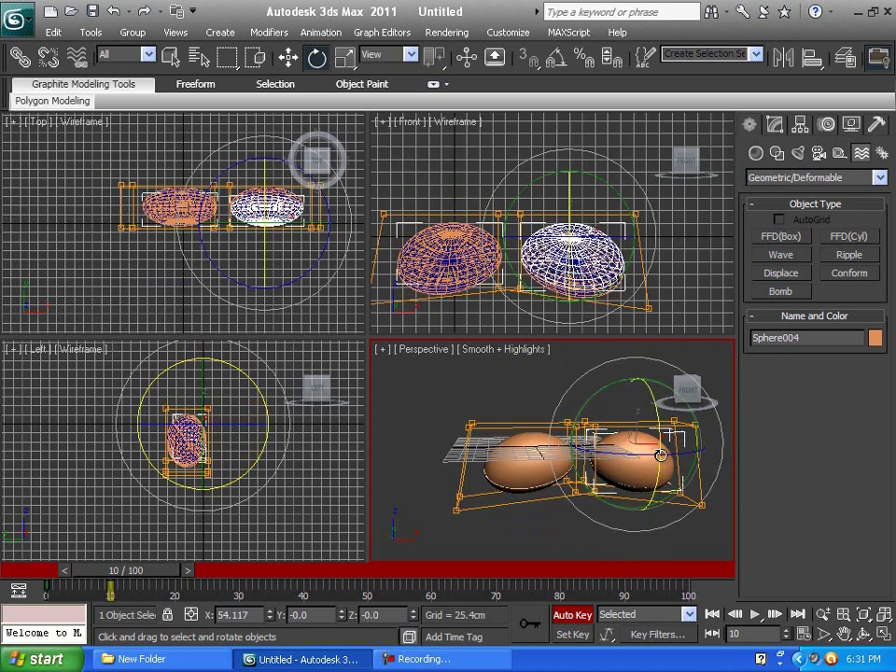
# Step: Scrub back to preview the eyelids closing, and set the current frame to 20
pyautogui.moveTo(153, 576)
pyautogui.mouseDown()
pyautogui.moveTo(88, 576)
pyautogui.moveTo(149, 576)
pyautogui.mouseUp()
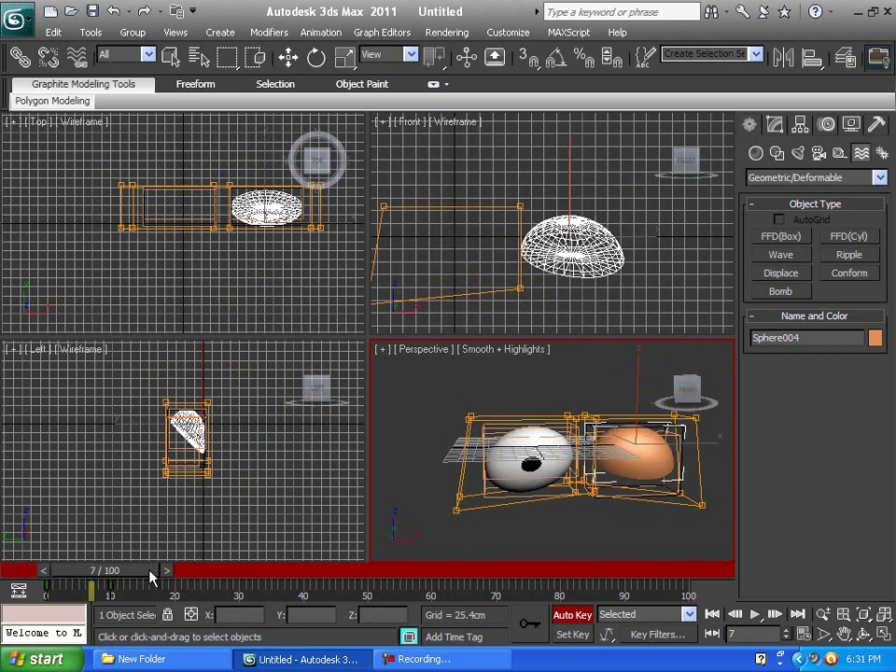
pyautogui.press('e')
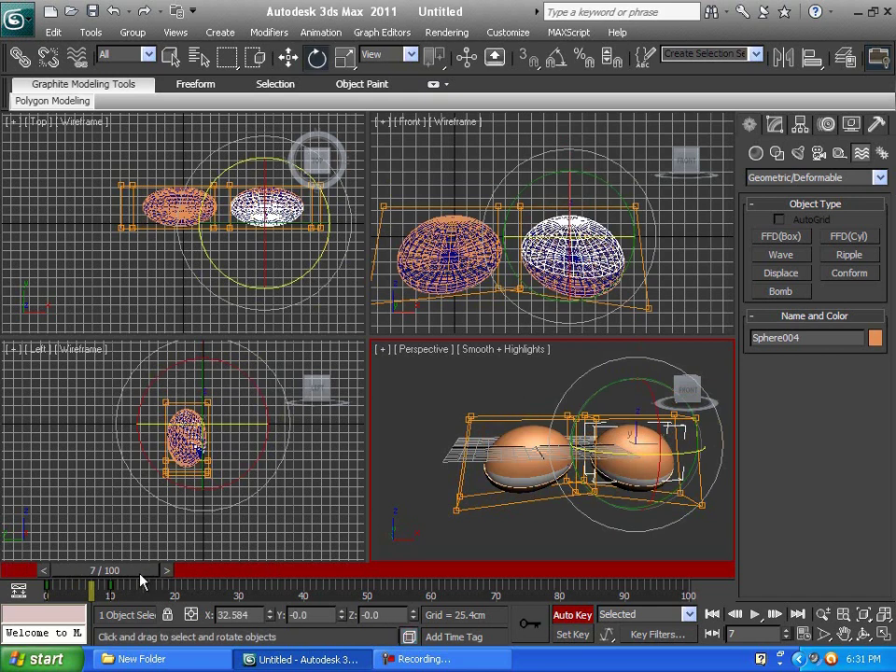
pyautogui.moveTo(160, 579); pyautogui.dragTo(226, 577)
pyautogui.press('e')
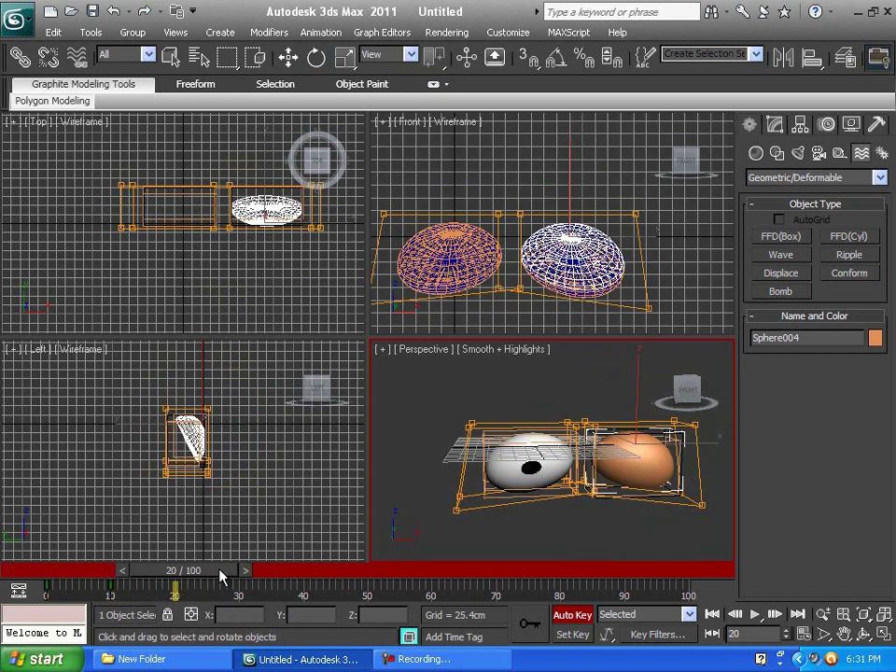
# Step: At frame 20, raise the upper control points of the left eye's FFD box to a Z of about 143 cm
pyautogui.rightClick(465, 247)
pyautogui.moveTo(469, 248); pyautogui.dragTo(532, 251, button='middle')
pyautogui.press('F5')
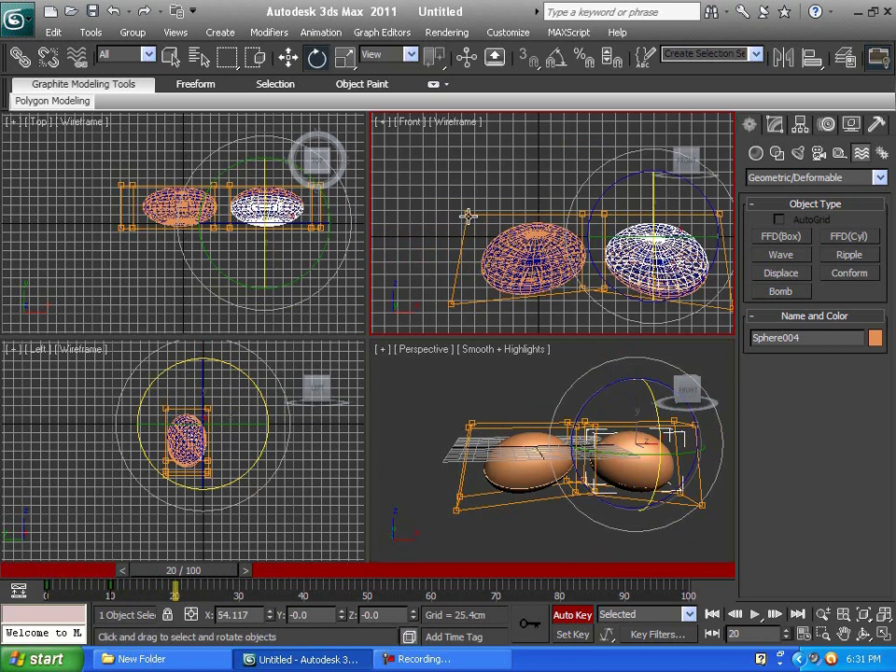
pyautogui.click(470, 215)
pyautogui.click(774, 130)
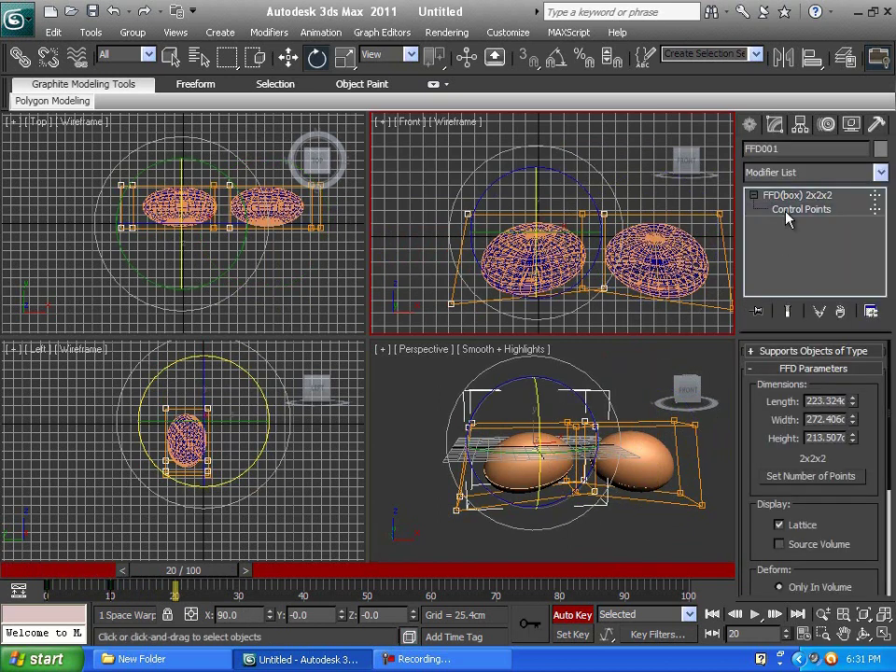
pyautogui.press('F6')
pyautogui.moveTo(416, 166); pyautogui.dragTo(613, 239)
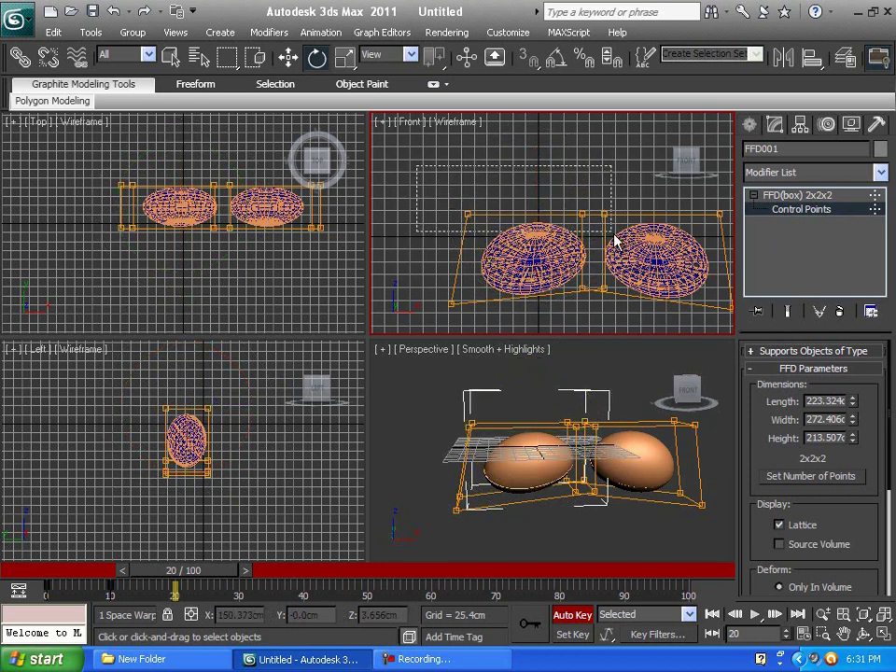
pyautogui.click(289, 58)
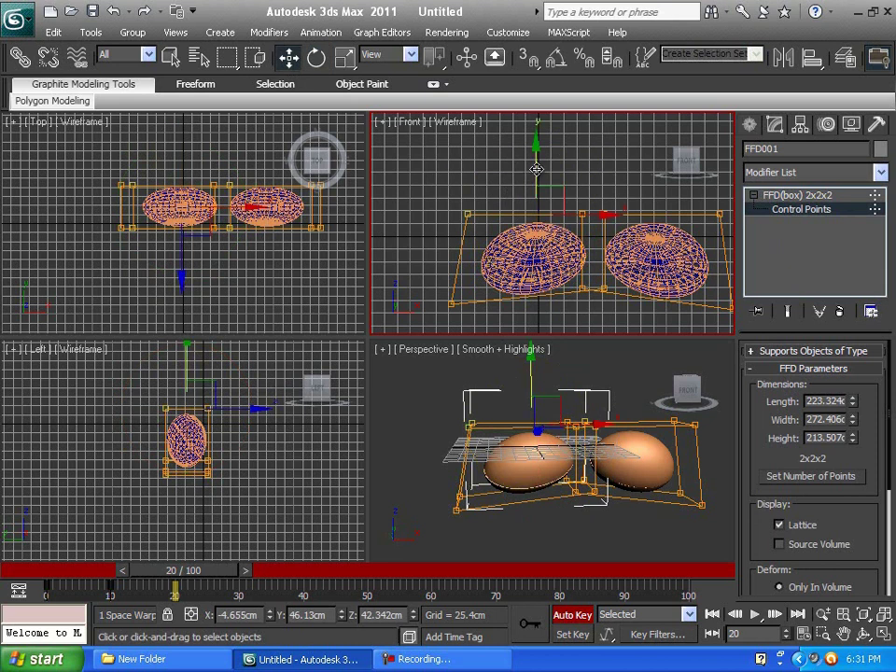
pyautogui.moveTo(537, 169); pyautogui.dragTo(536, 126)
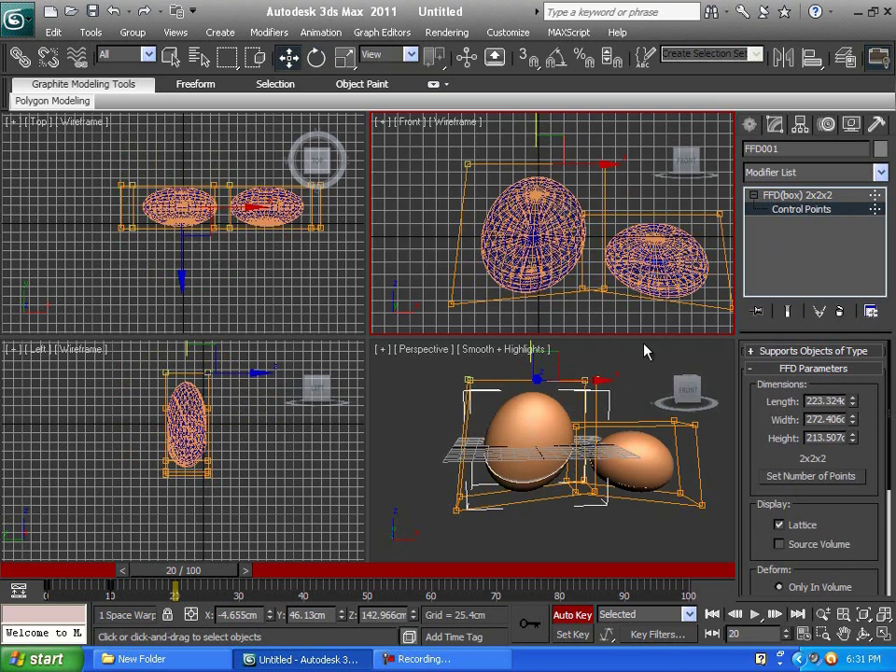
# Step: Rotate the left eye's upper eyelid open at frame 20, to about -38 degrees on X
pyautogui.click(750, 125)
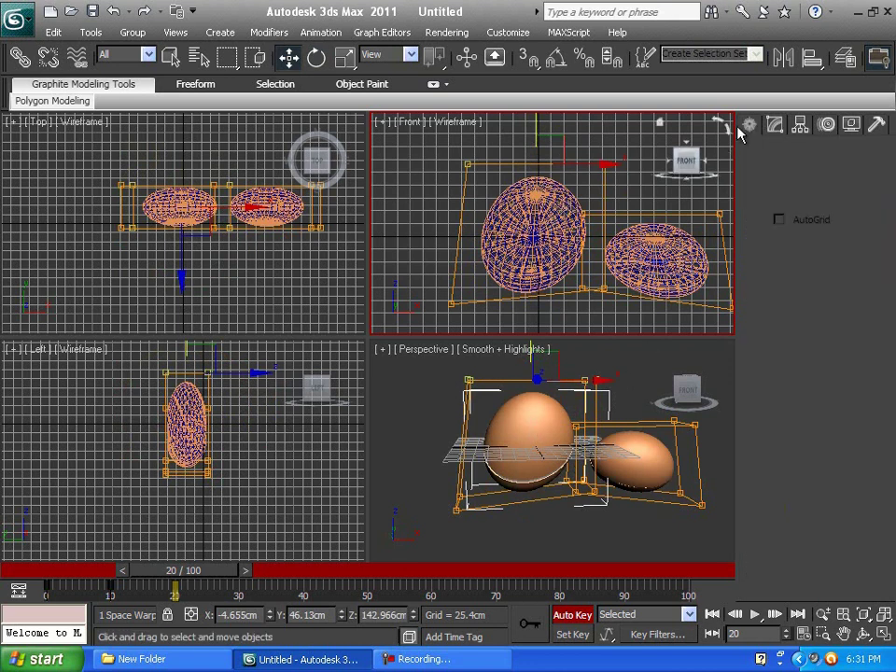
pyautogui.click(520, 411)
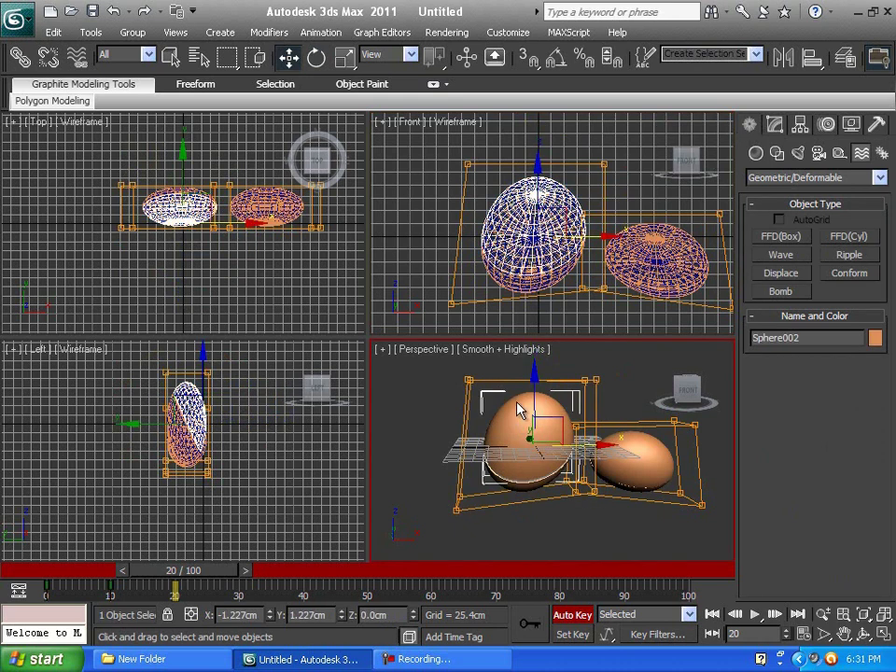
pyautogui.click(317, 58)
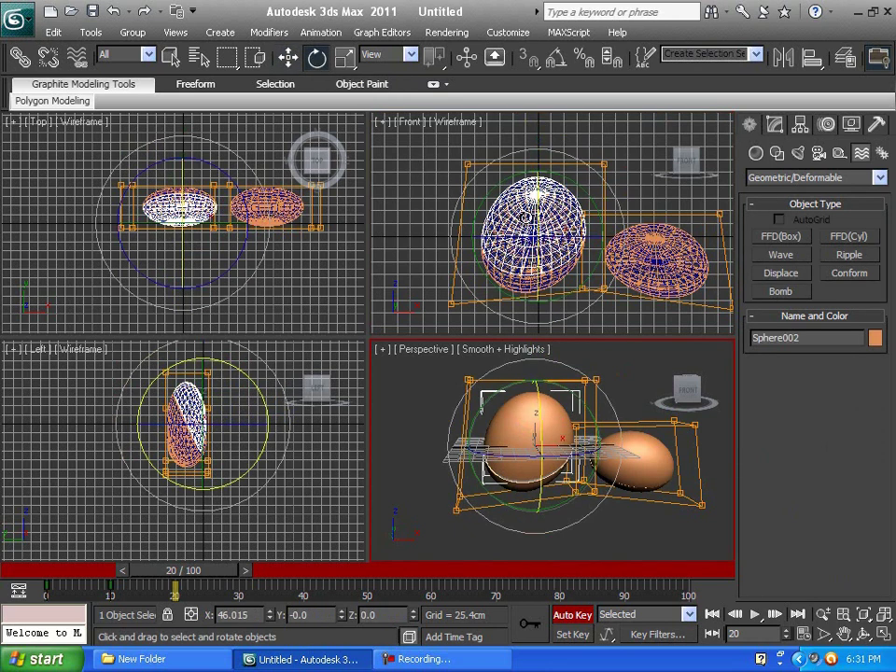
pyautogui.moveTo(538, 218); pyautogui.dragTo(540, 70)
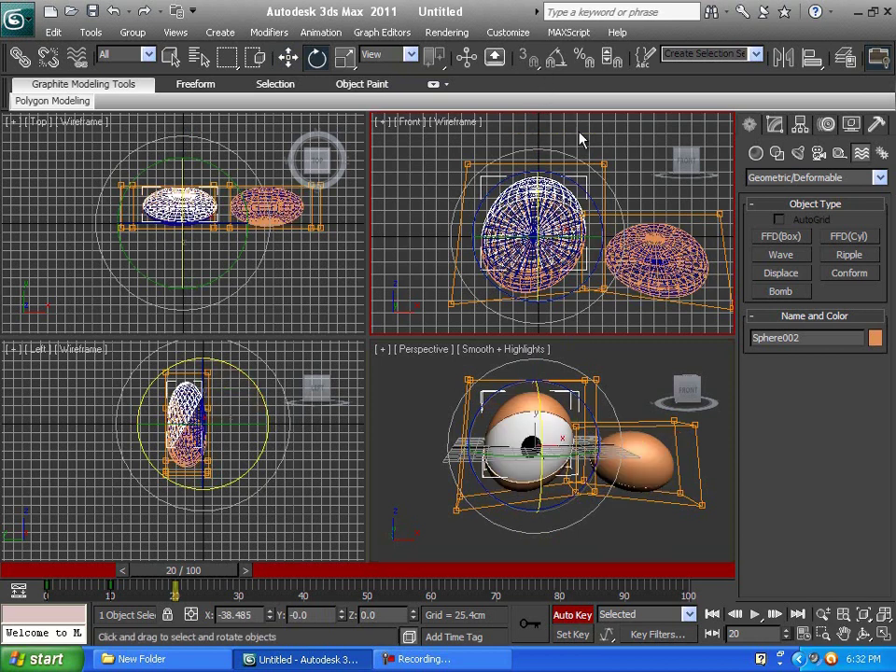
# Step: At frame 20, raise the upper control points of the right eye's FFD box to a Z of about 143 cm
pyautogui.click(696, 214)
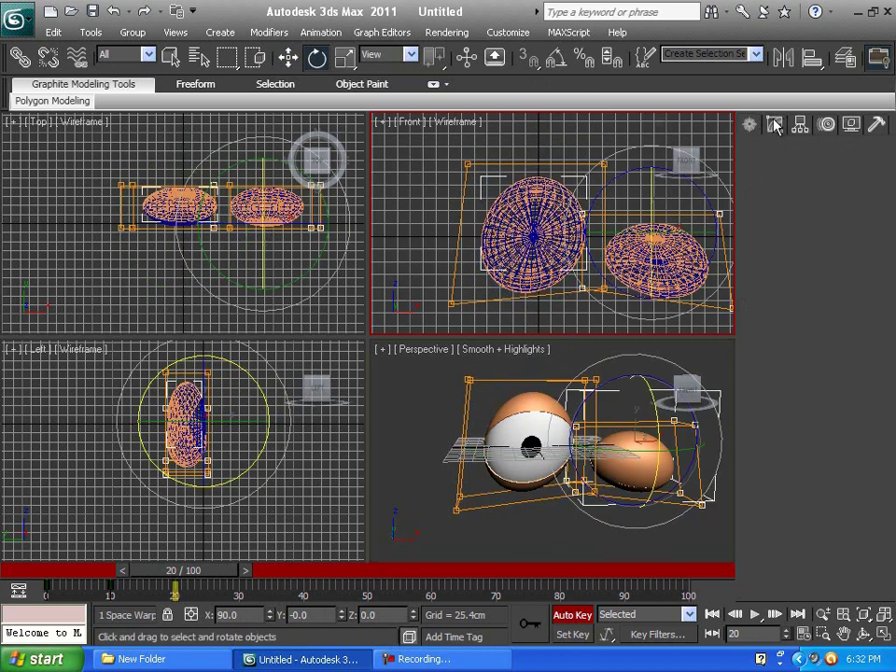
pyautogui.click(775, 126)
pyautogui.click(779, 211)
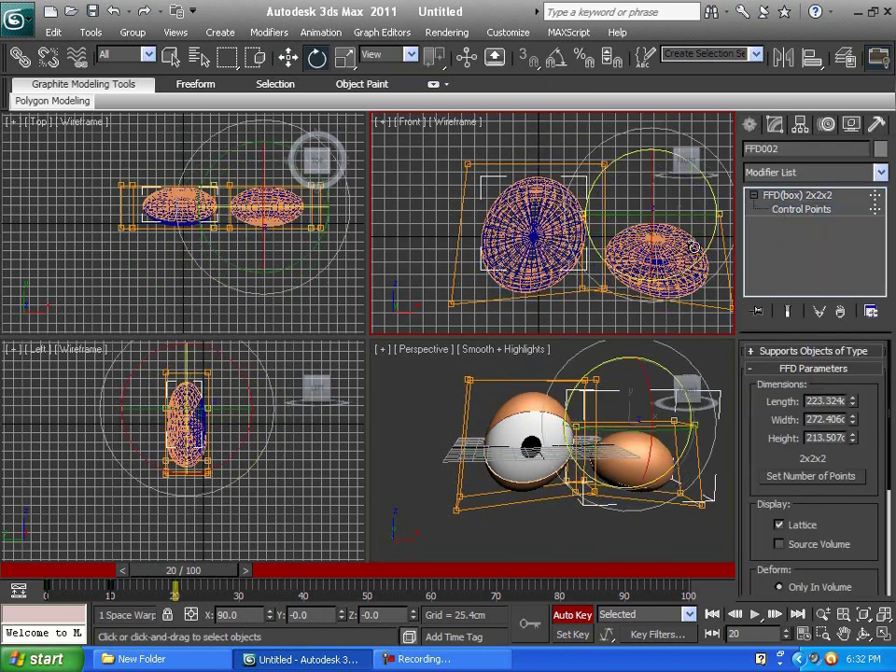
pyautogui.press('1')
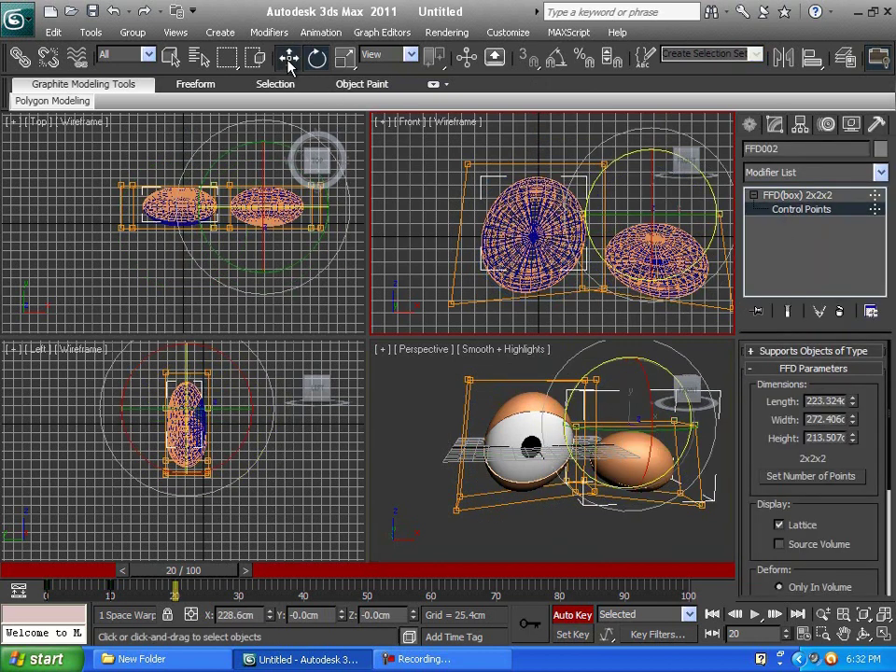
pyautogui.press('w')
pyautogui.moveTo(551, 250); pyautogui.dragTo(514, 244, button='middle')
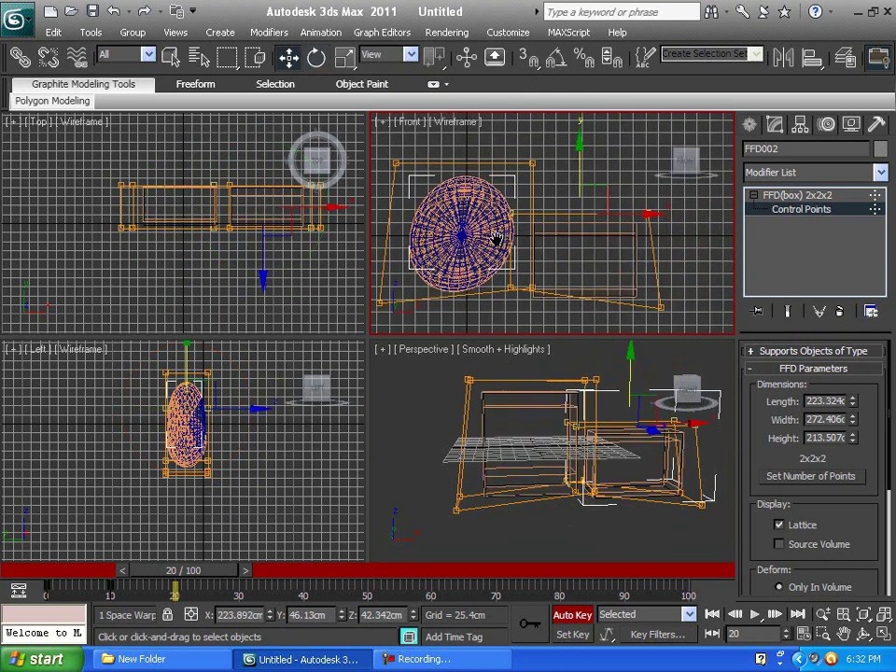
pyautogui.moveTo(580, 163); pyautogui.dragTo(583, 119)
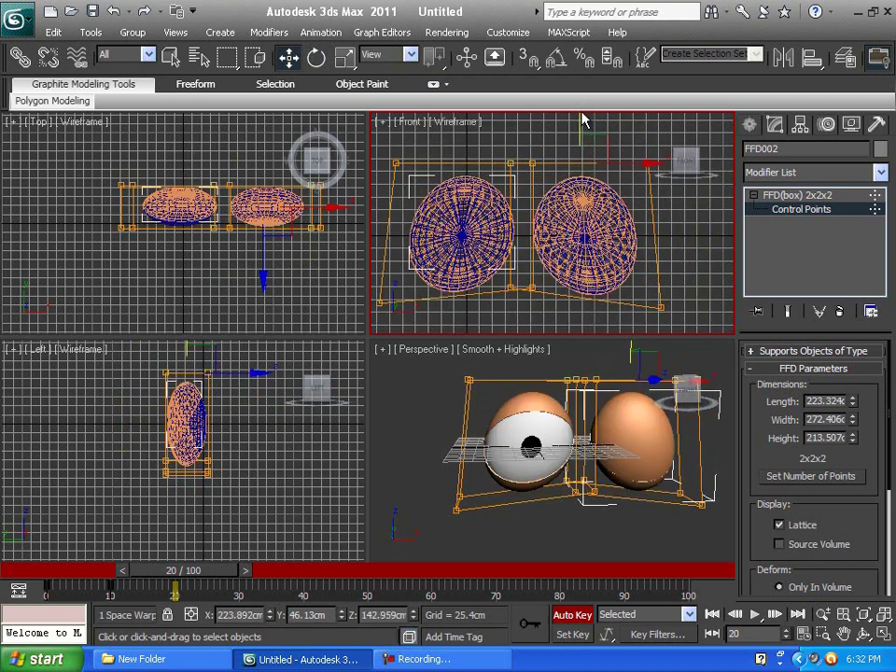
# Step: Rotate the right eye's upper eyelid open at frame 20, to about -35 degrees on X
pyautogui.click(750, 127)
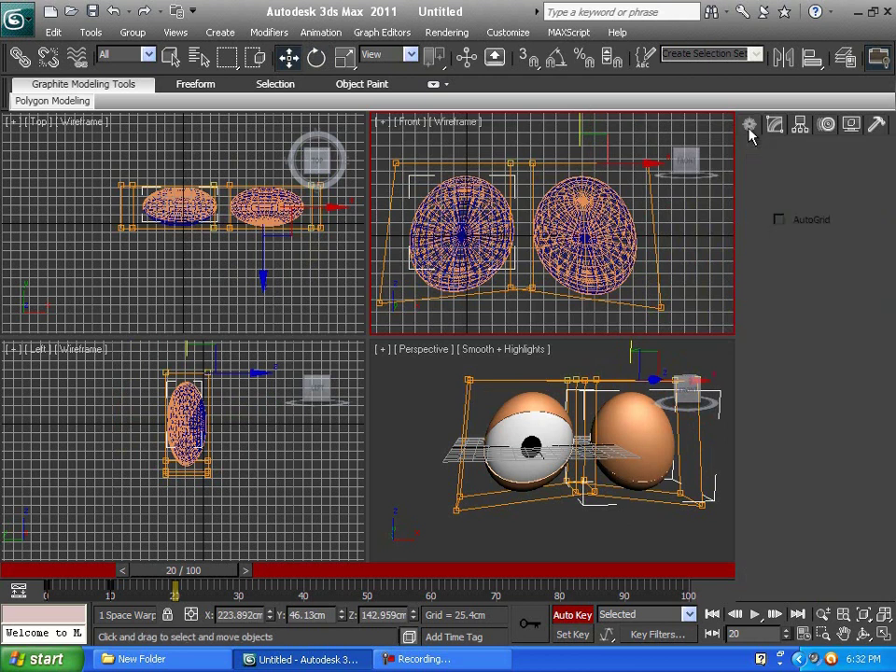
pyautogui.click(622, 422)
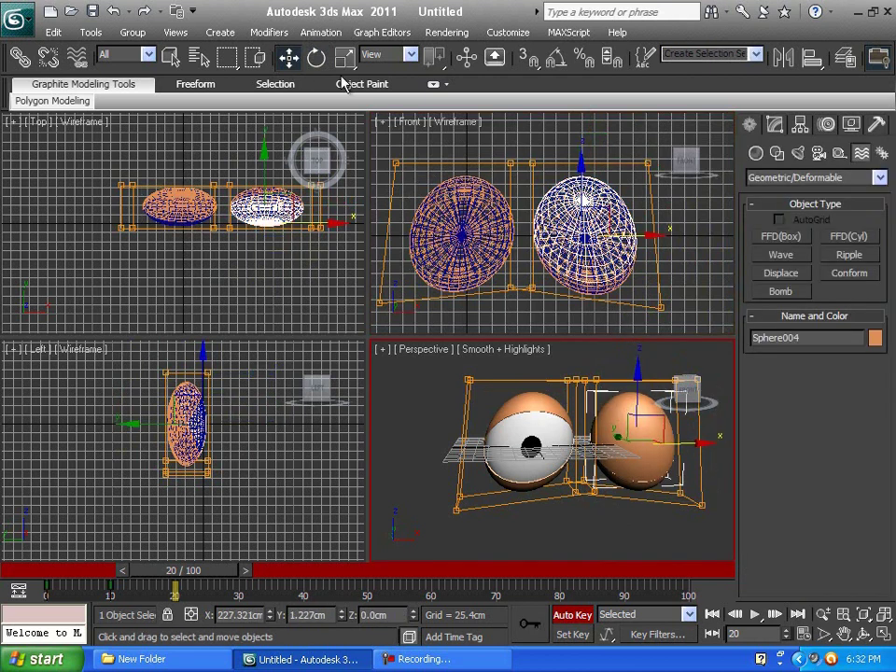
pyautogui.click(318, 58)
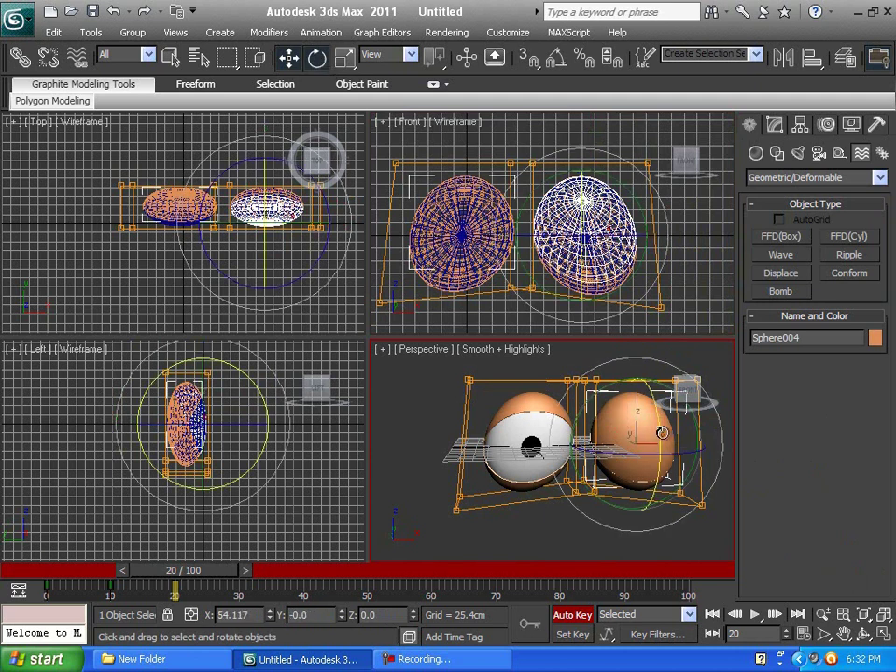
pyautogui.moveTo(652, 378); pyautogui.dragTo(654, 286)
pyautogui.rightClick(656, 292)
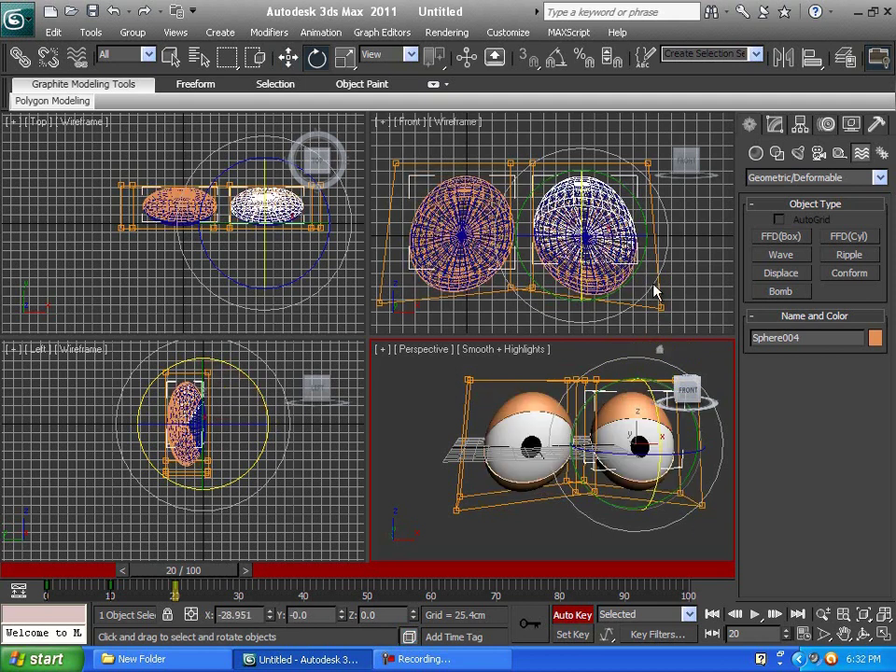
pyautogui.moveTo(656, 412); pyautogui.dragTo(296, 552)
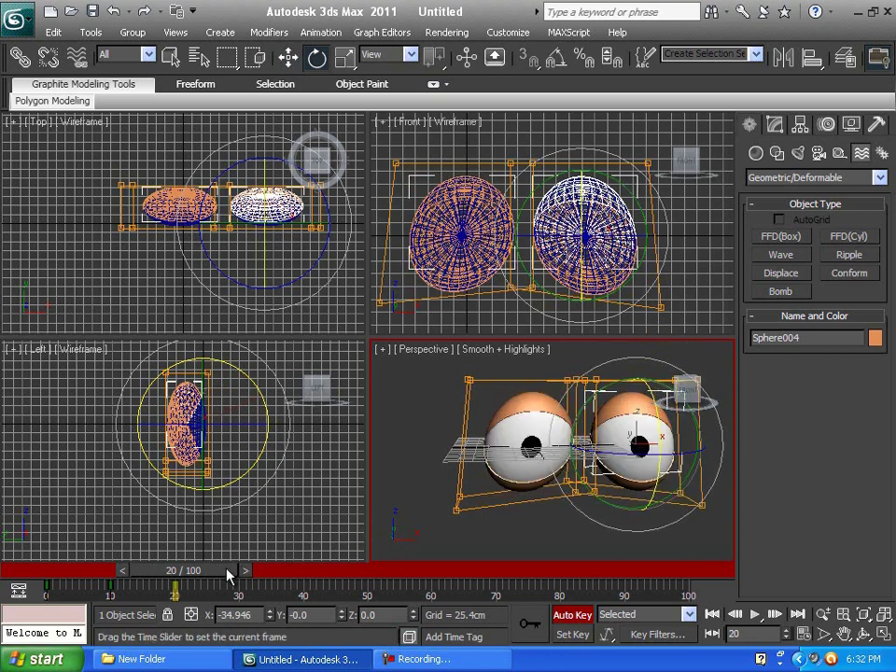
# Step: At frame 15, rotate both eyeballs sideways to look left, the left one to about -29 and the right one to about -18 degrees on Z
pyautogui.moveTo(217, 573)
pyautogui.mouseDown()
pyautogui.moveTo(160, 574)
pyautogui.moveTo(211, 576)
pyautogui.moveTo(204, 576)
pyautogui.mouseUp()
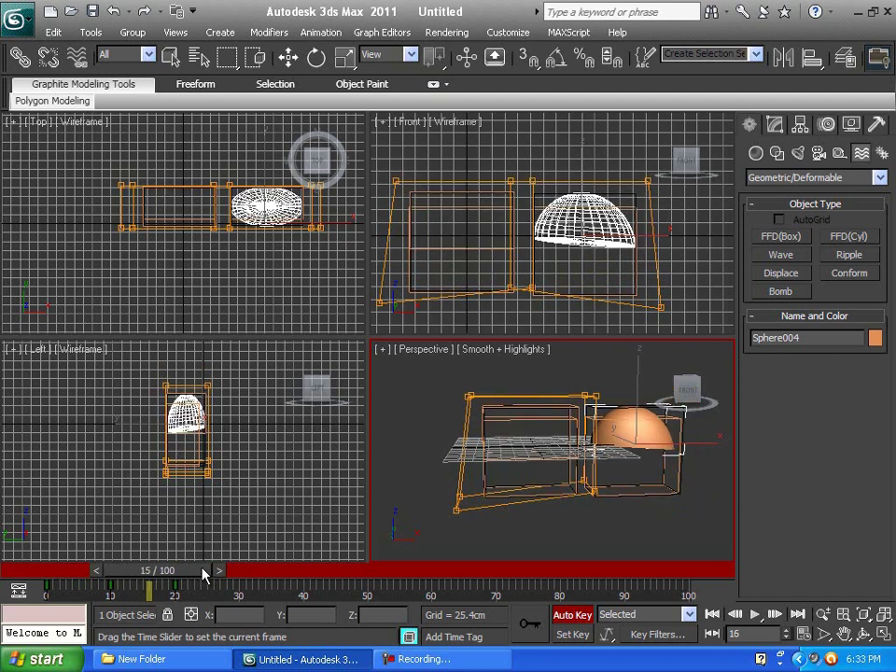
pyautogui.press('e')
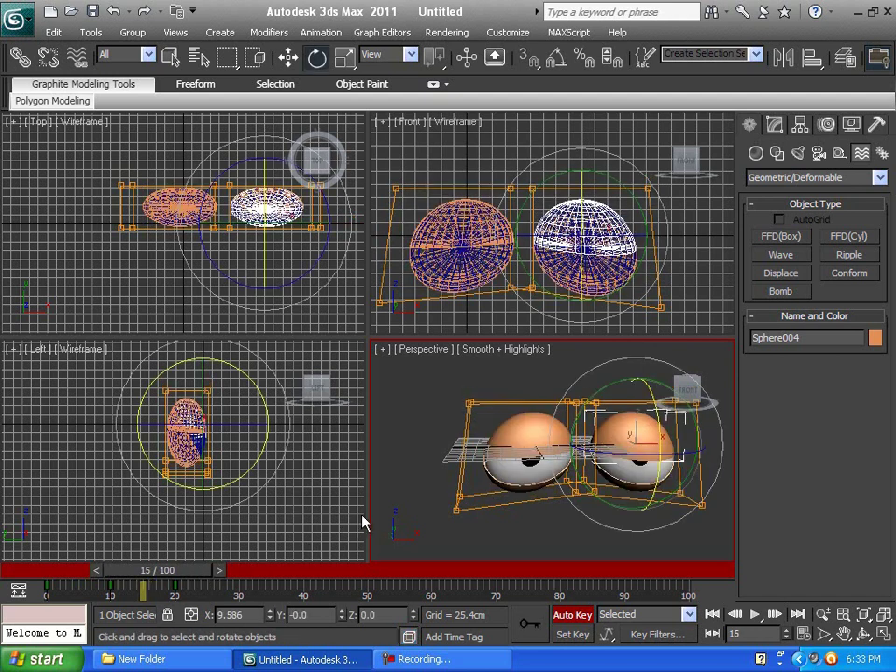
pyautogui.click(516, 470)
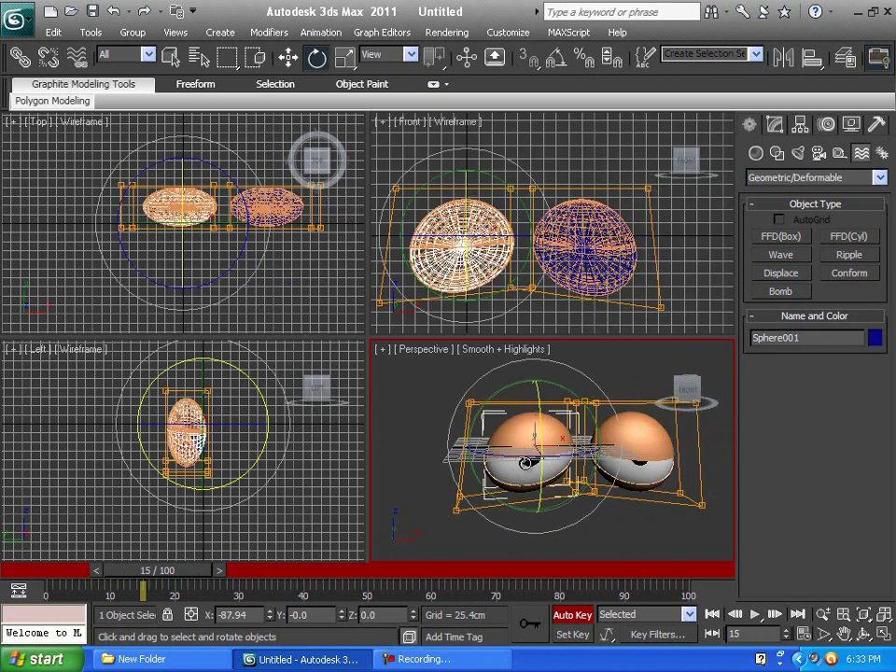
pyautogui.moveTo(518, 443); pyautogui.dragTo(497, 443)
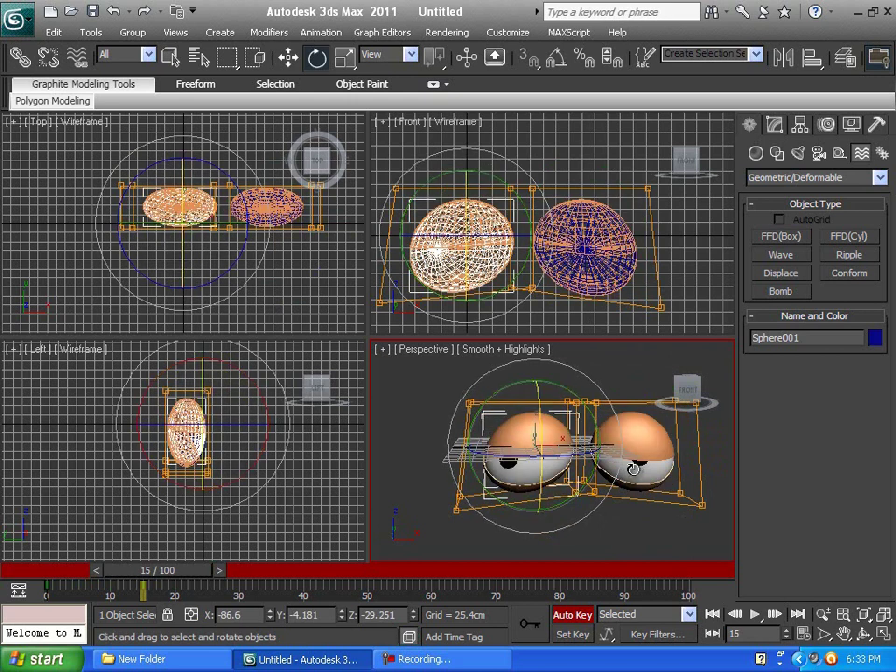
pyautogui.click(633, 433)
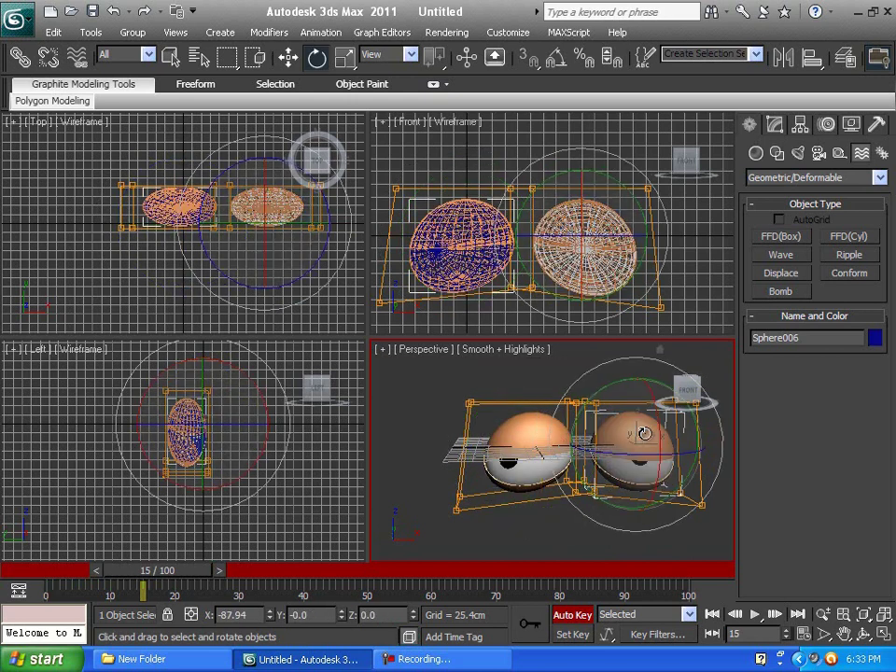
pyautogui.moveTo(633, 434); pyautogui.dragTo(338, 545)
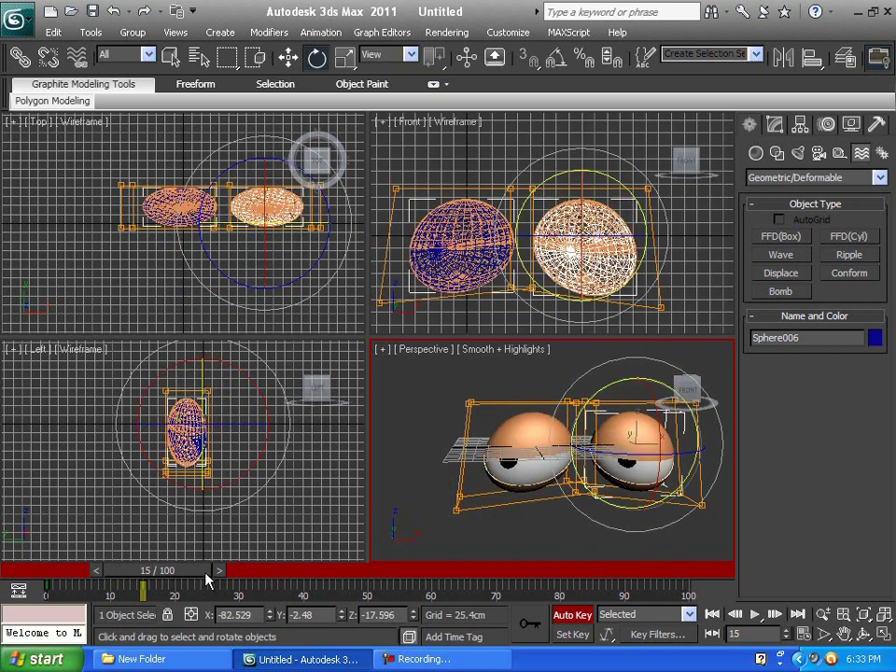
# Step: At frame 24, rotate both eyeballs to look right, the right one to about 25 and the left one to about 7 degrees on Z
pyautogui.moveTo(152, 574); pyautogui.dragTo(241, 574)
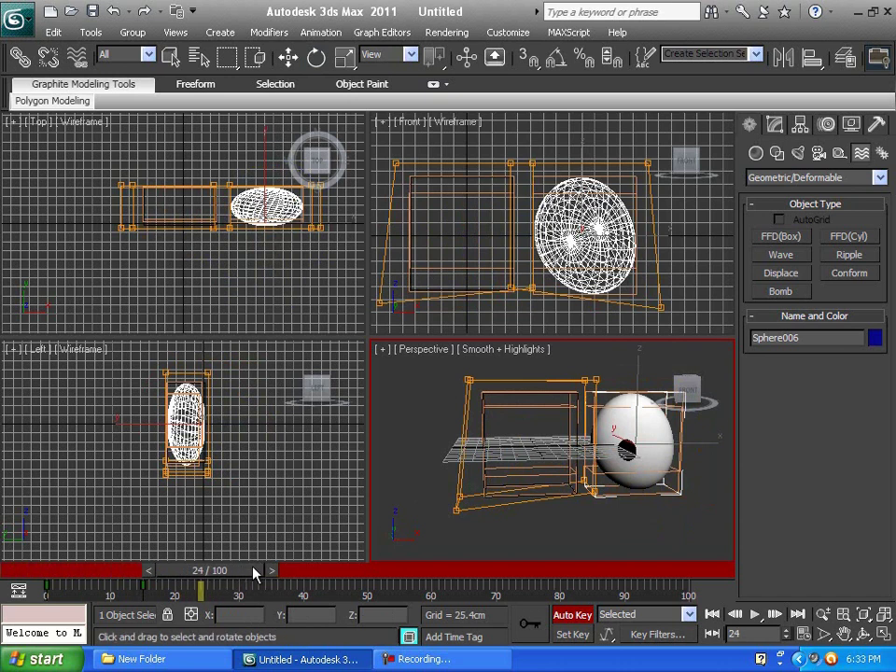
pyautogui.hotkey('ctrl', 'z')
pyautogui.moveTo(634, 435); pyautogui.dragTo(673, 437)
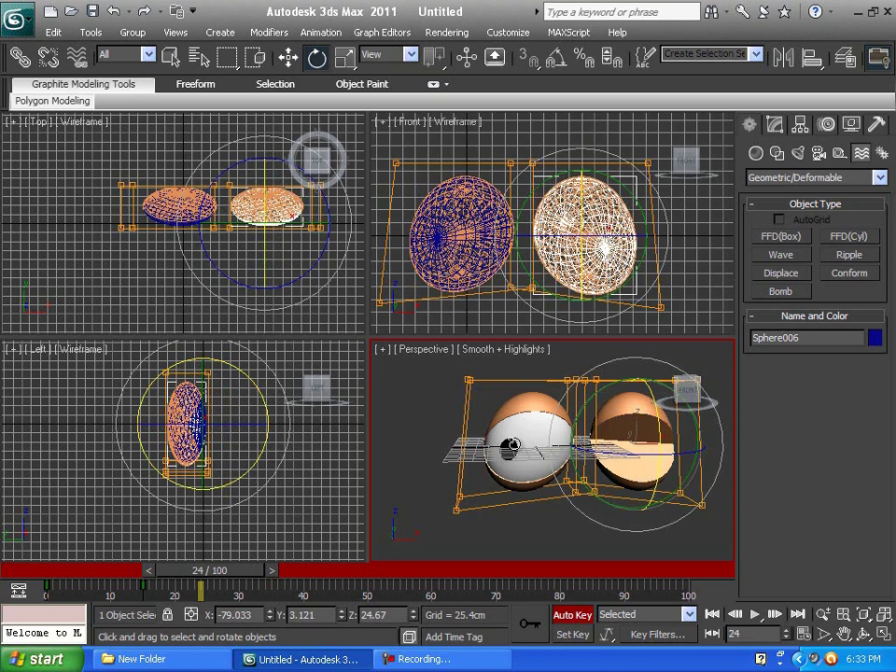
pyautogui.click(515, 444)
pyautogui.moveTo(551, 430); pyautogui.dragTo(563, 435)
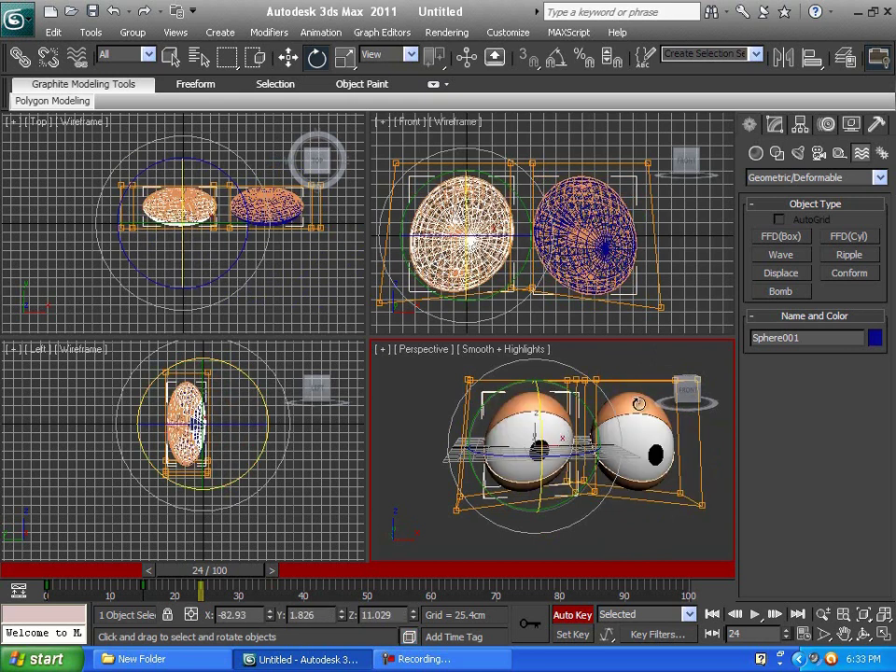
pyautogui.moveTo(563, 429); pyautogui.dragTo(559, 426)
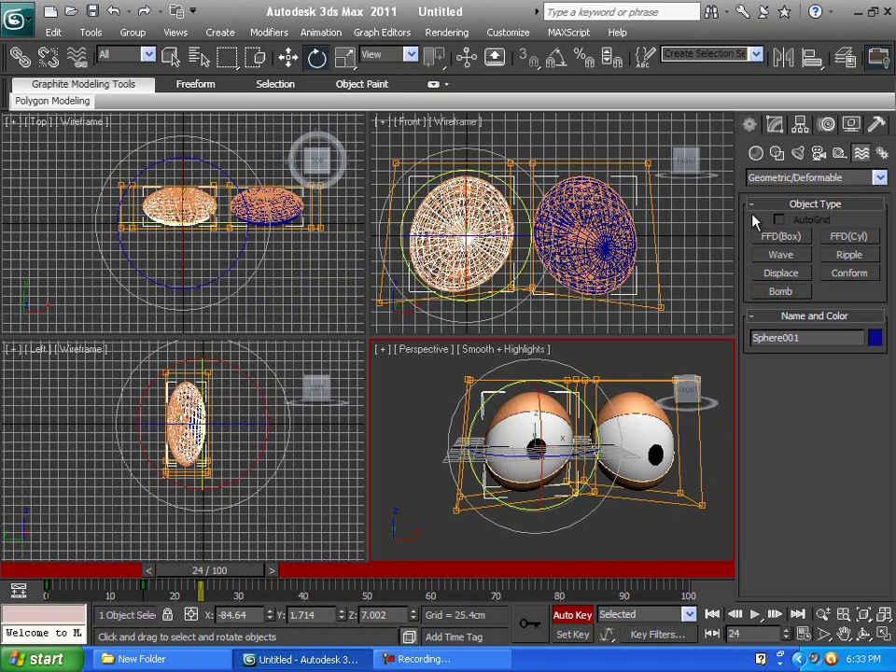
# Step: Turn off Auto Key, display the Standard Primitives creation options and activate the Move tool
pyautogui.click(573, 616)
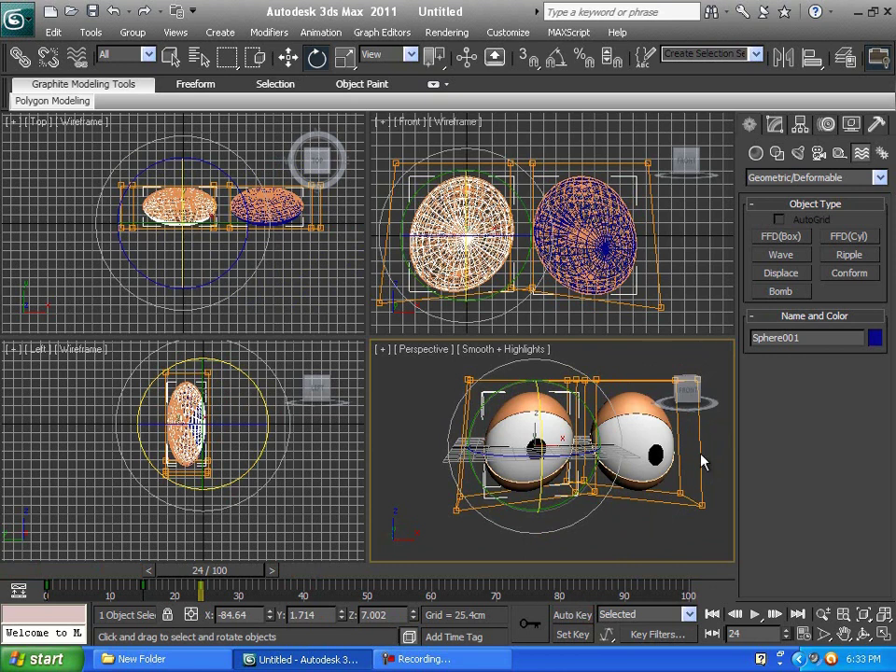
pyautogui.click(773, 125)
pyautogui.click(750, 126)
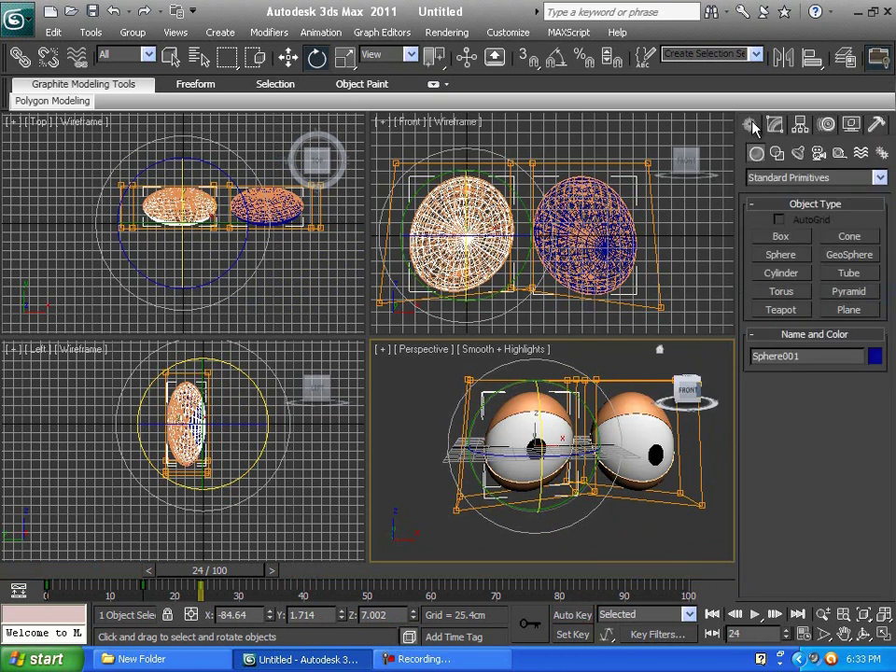
pyautogui.click(289, 58)
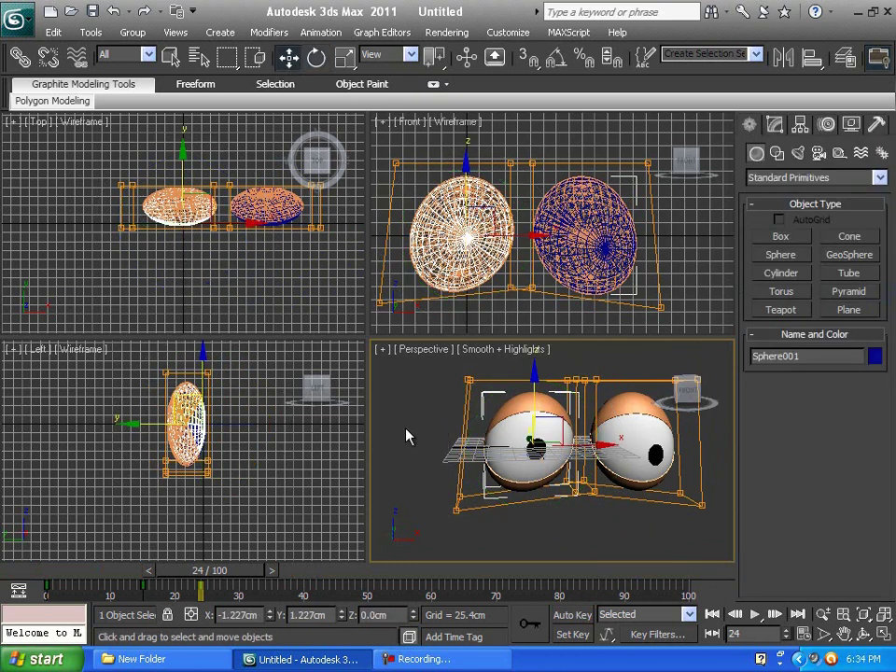
# Step: Deselect the eyeball and maximize the Perspective viewport with both eyes in view
pyautogui.click(520, 507)
pyautogui.moveTo(569, 520); pyautogui.dragTo(552, 520, button='middle')
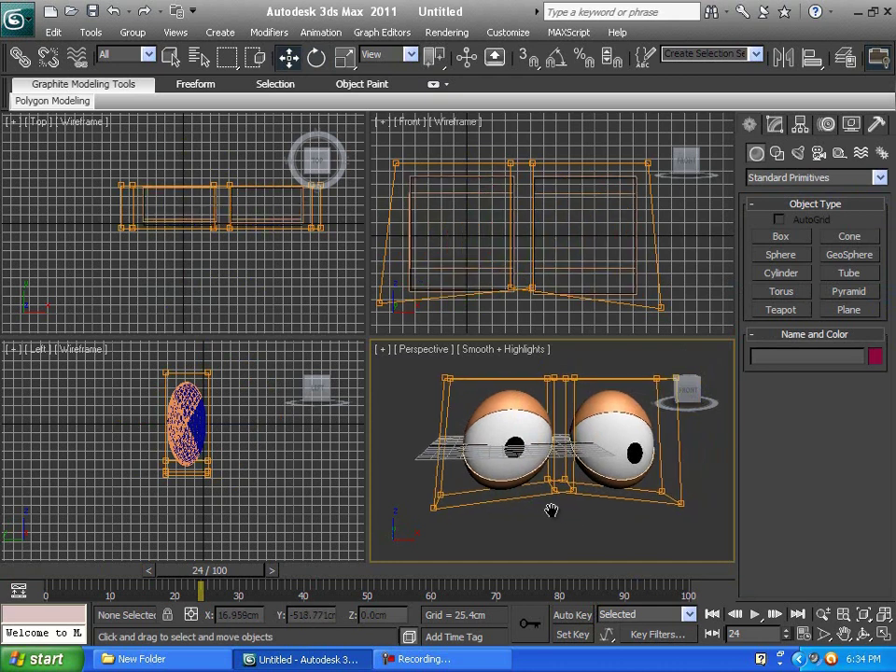
pyautogui.hotkey('alt', 'w')
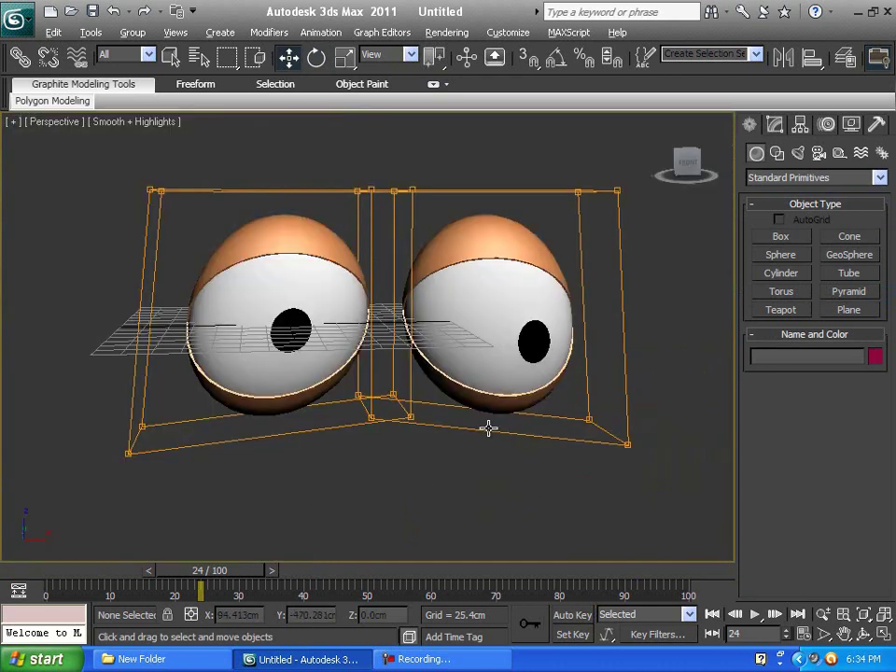
pyautogui.scroll(-2, 489, 426)
# Step: Play the eye animation from frame 0 to review the blink and glance, stop playback and return to frame 0
pyautogui.moveTo(271, 571); pyautogui.dragTo(97, 579)
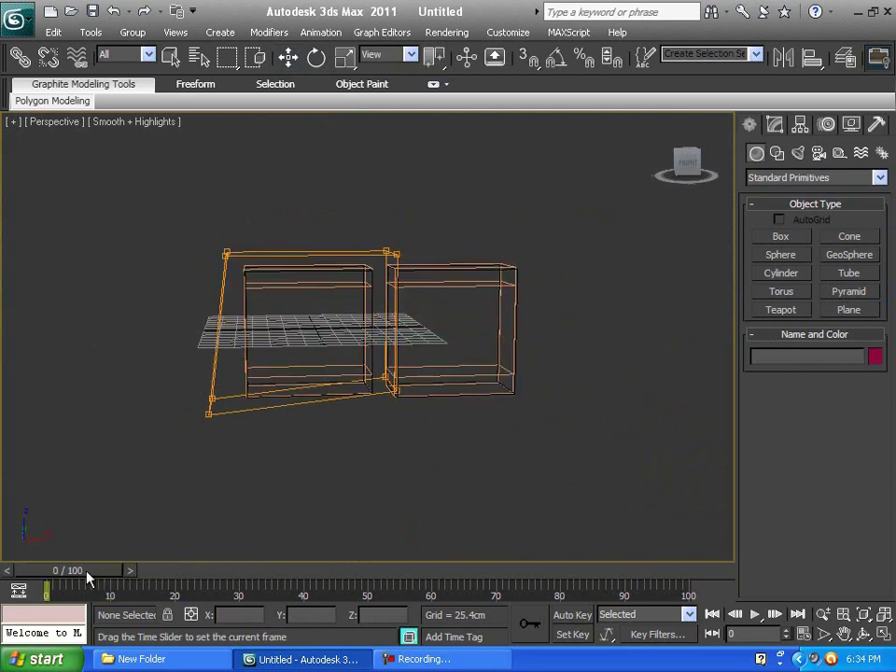
pyautogui.click(754, 615)
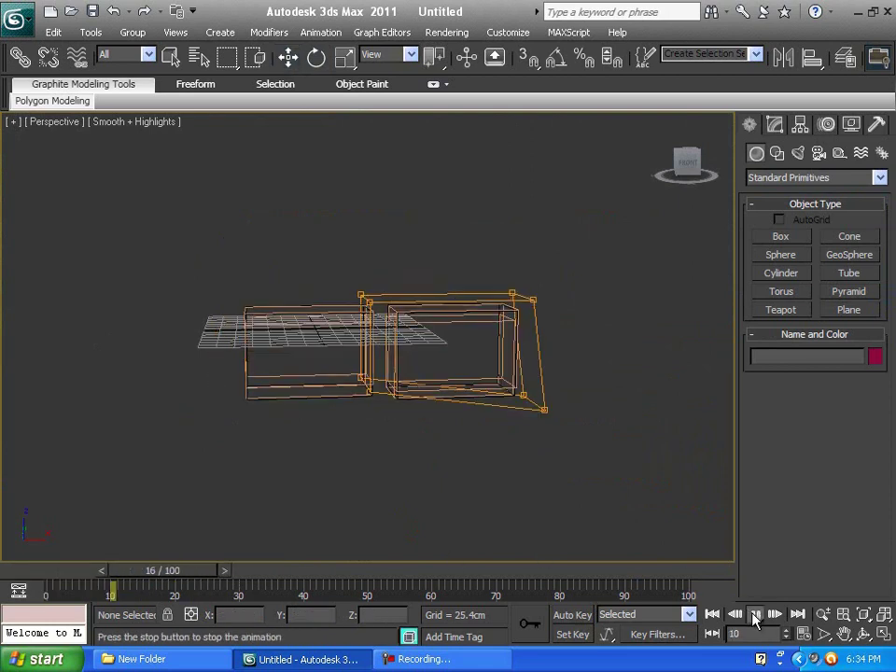
pyautogui.click(754, 615)
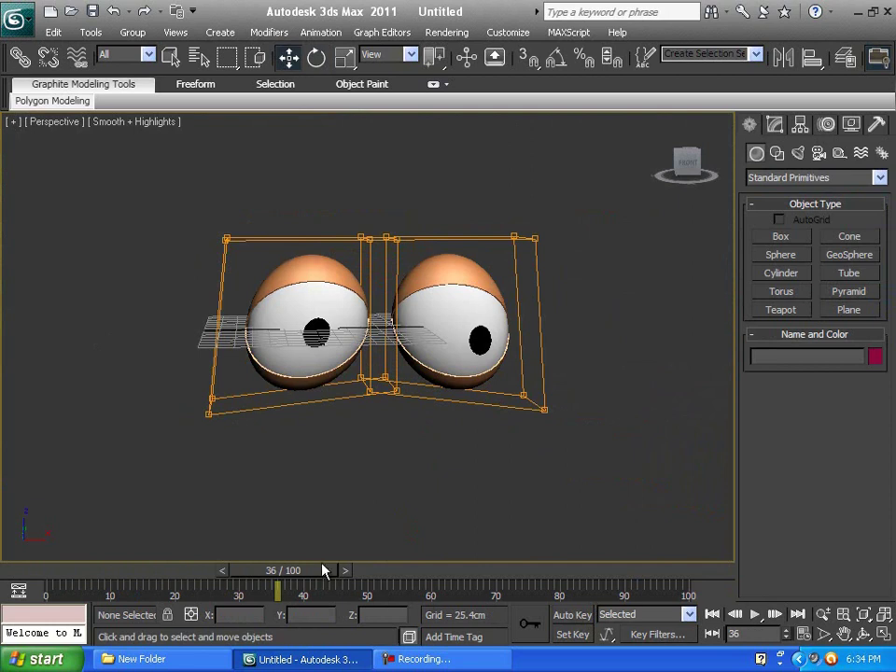
pyautogui.moveTo(318, 574); pyautogui.dragTo(81, 578)
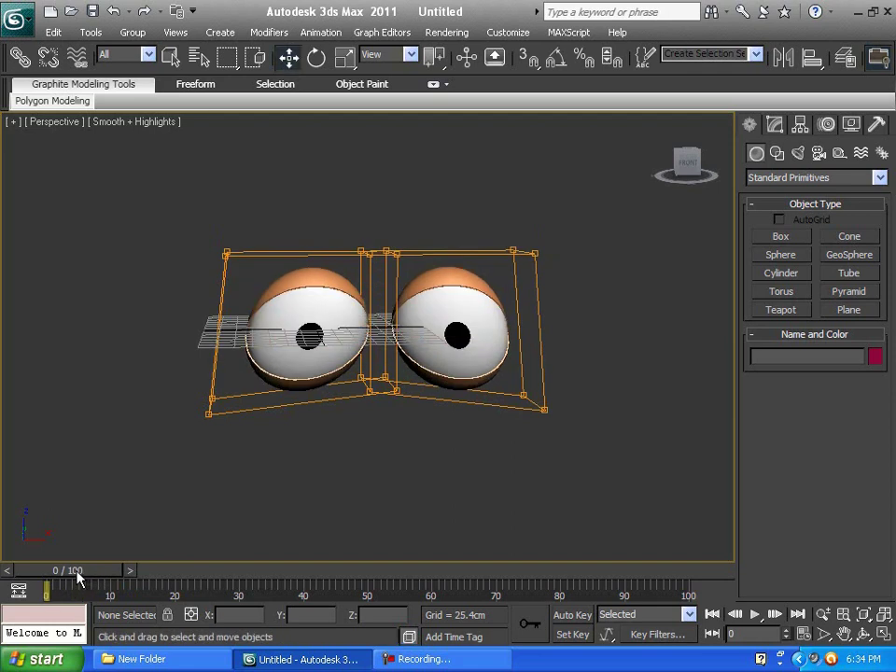